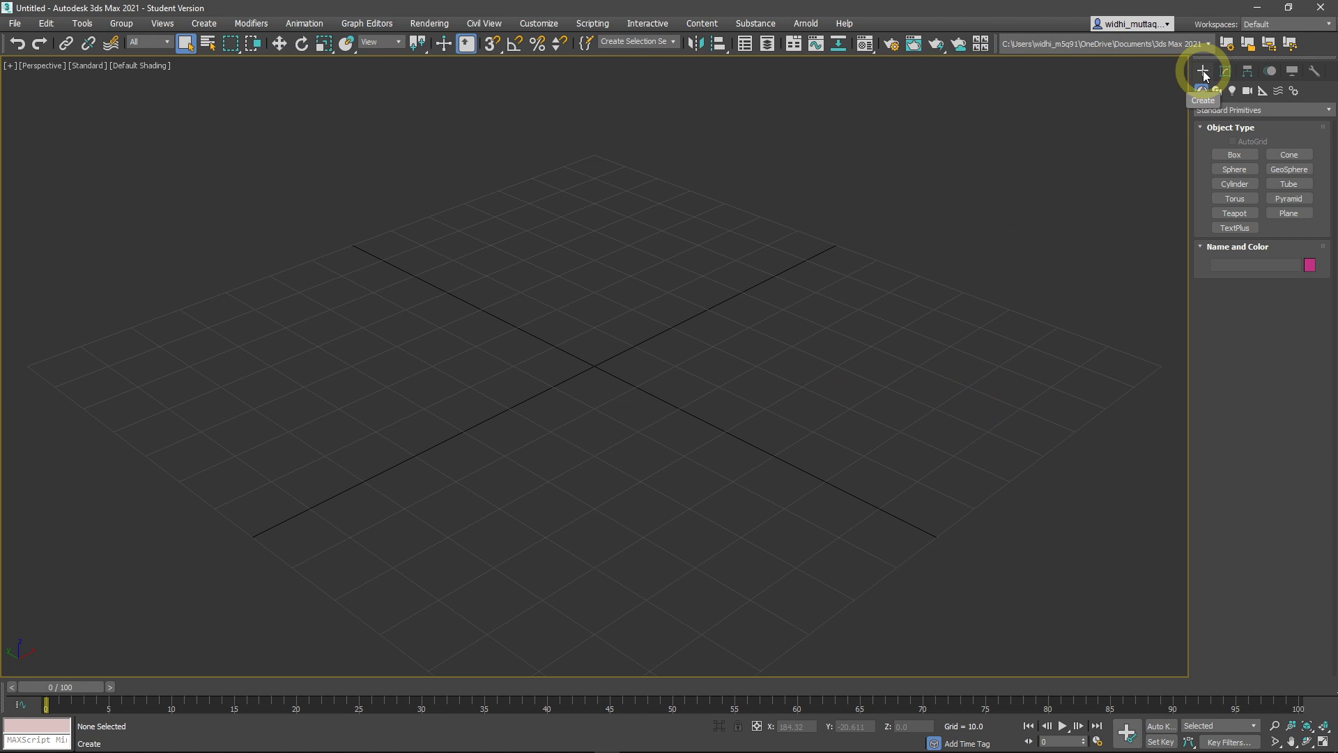
Browse the Create panel's shapes, lights, cameras and object category list, returning to Geometry.
click(1225, 71)
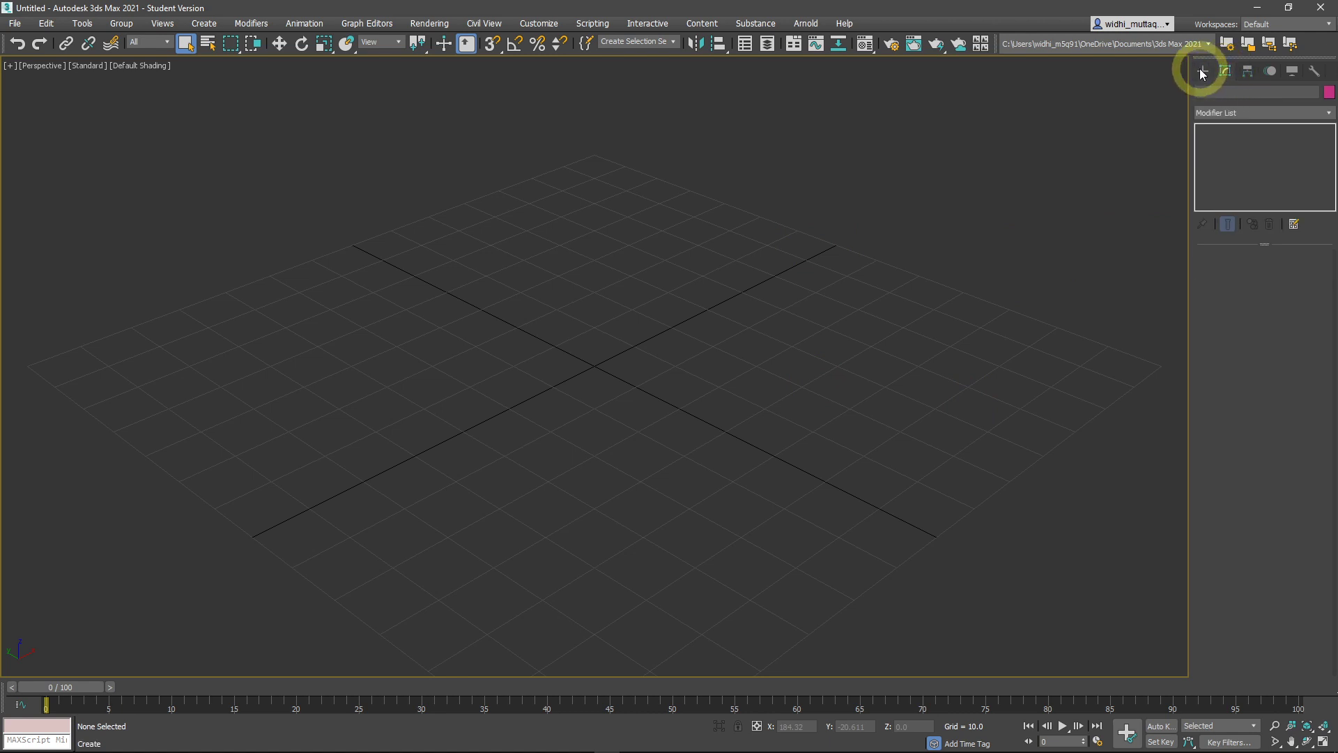
click(1200, 70)
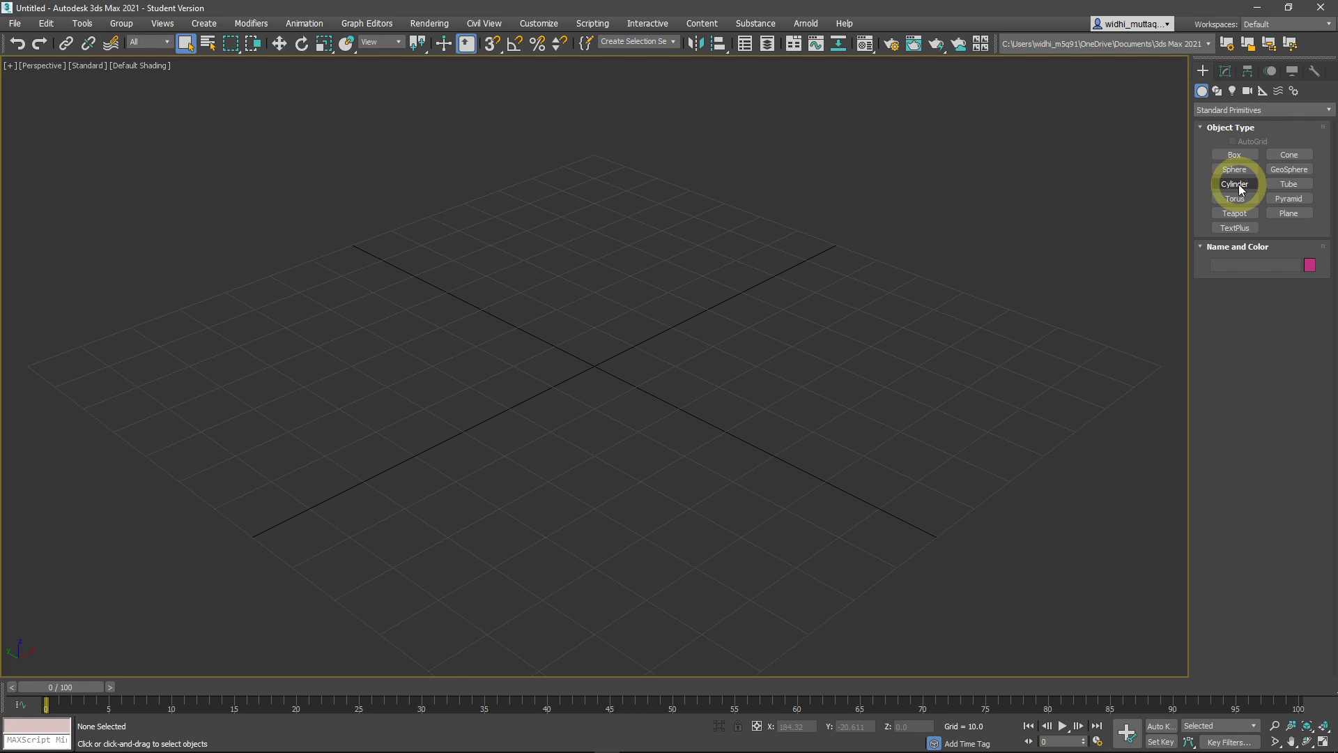
click(1218, 94)
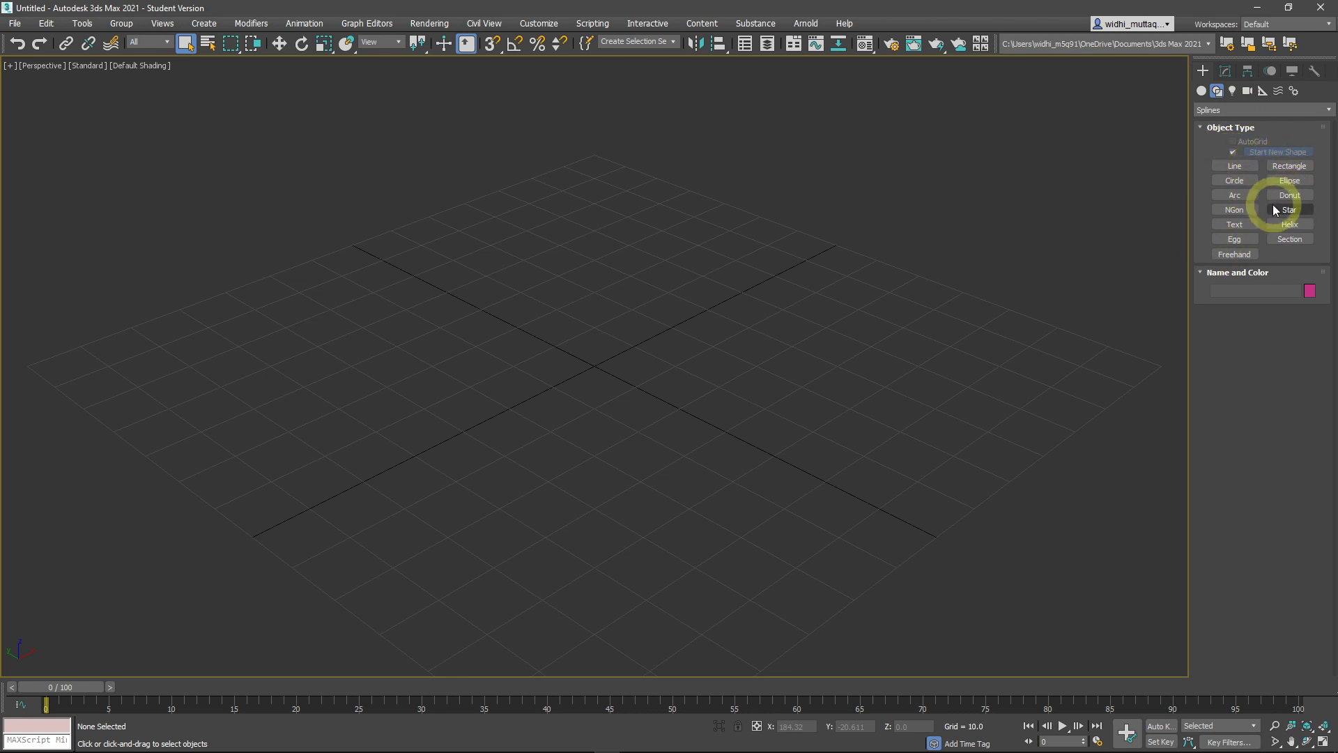
click(1232, 90)
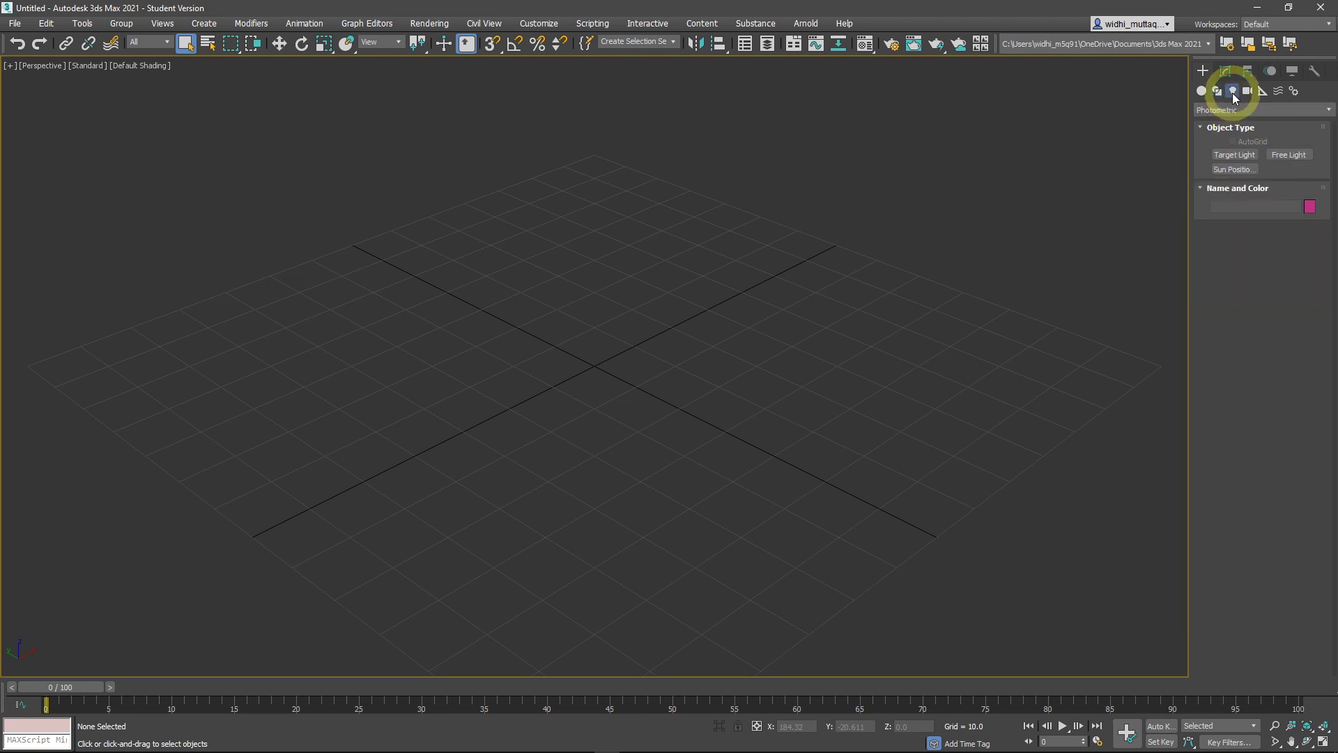
click(1246, 93)
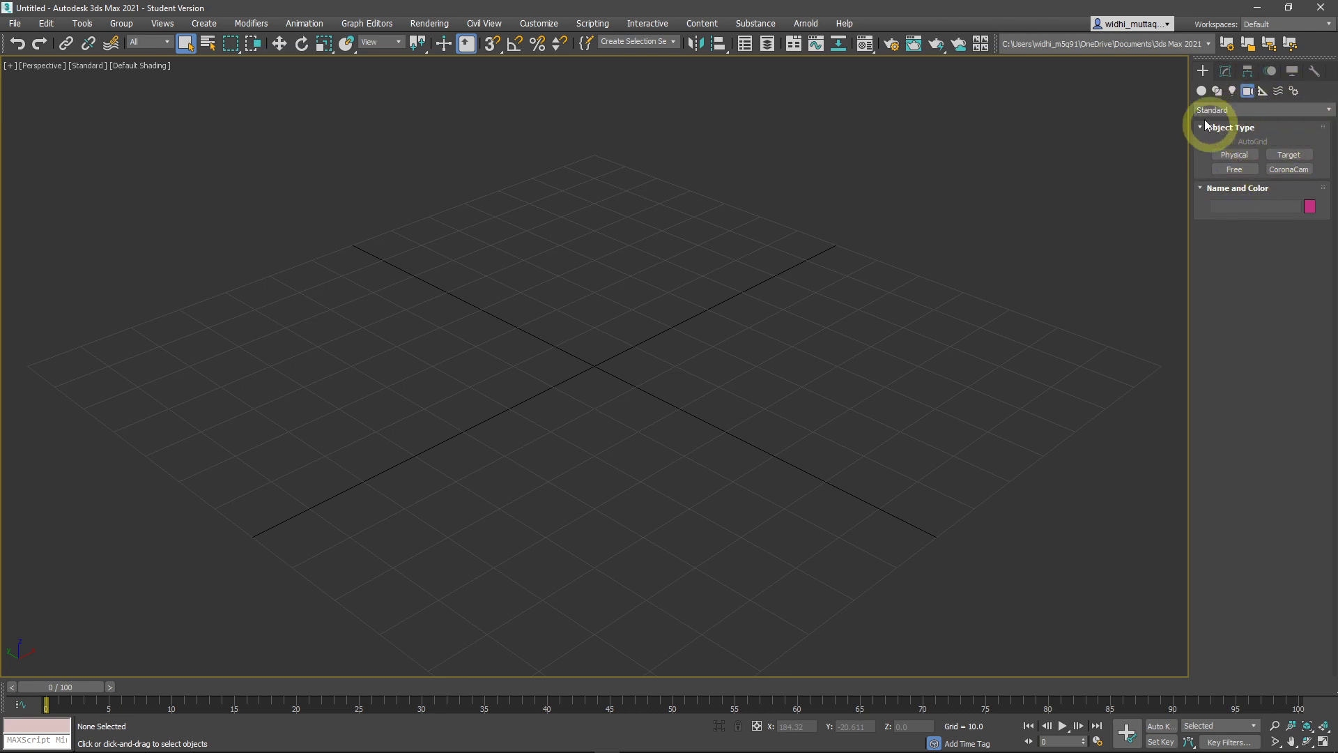
click(1200, 93)
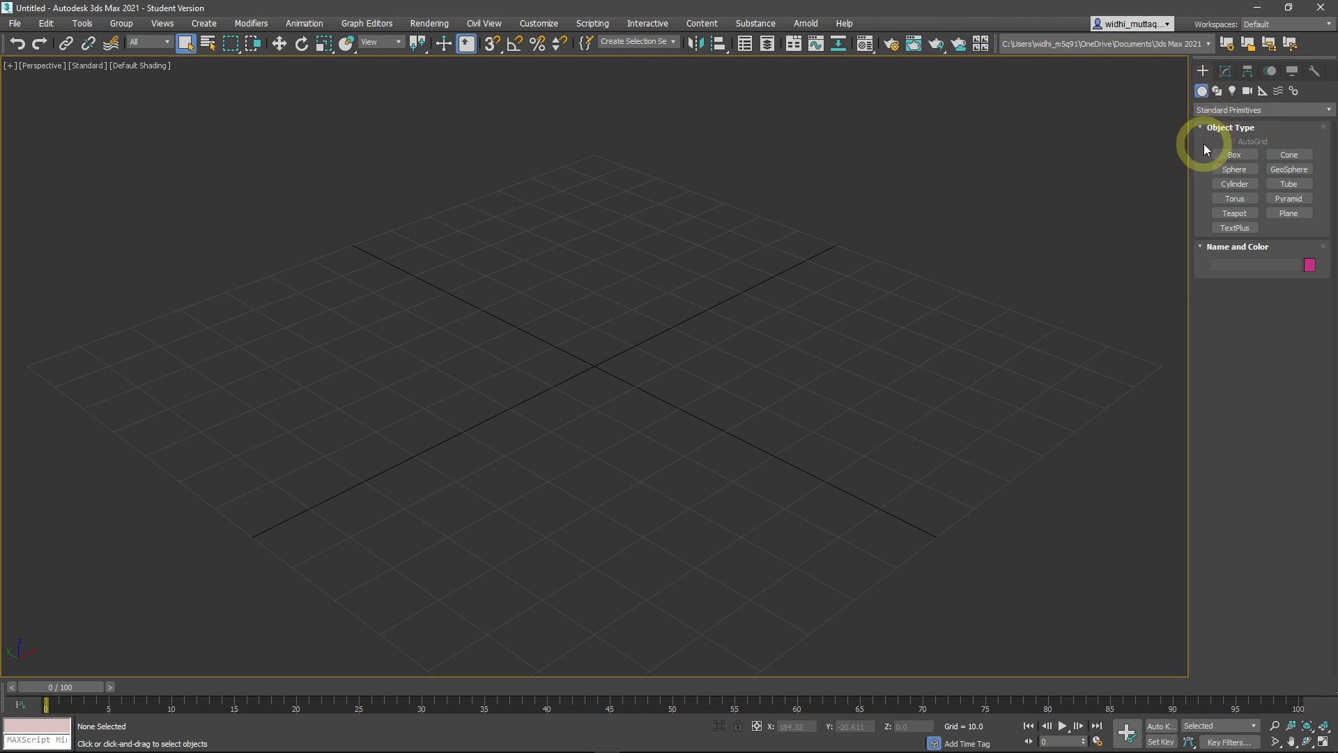
click(1246, 111)
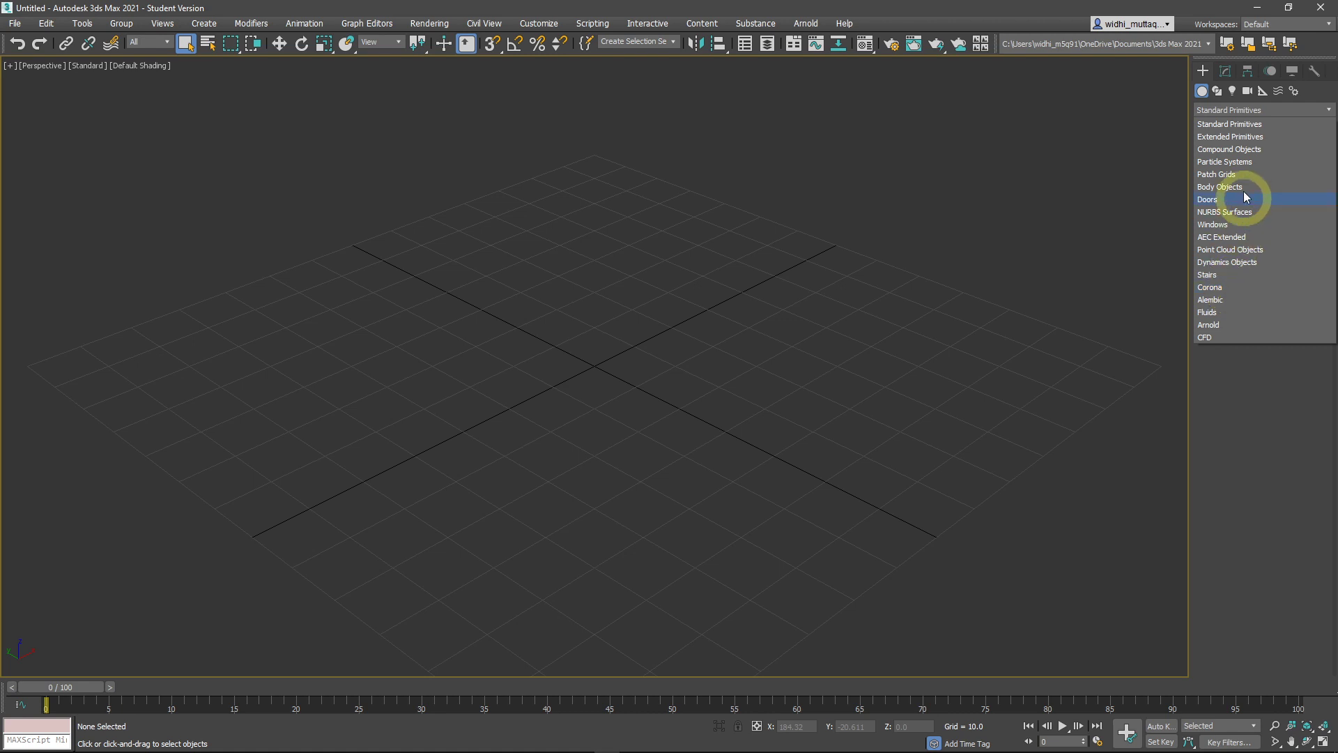
click(1230, 127)
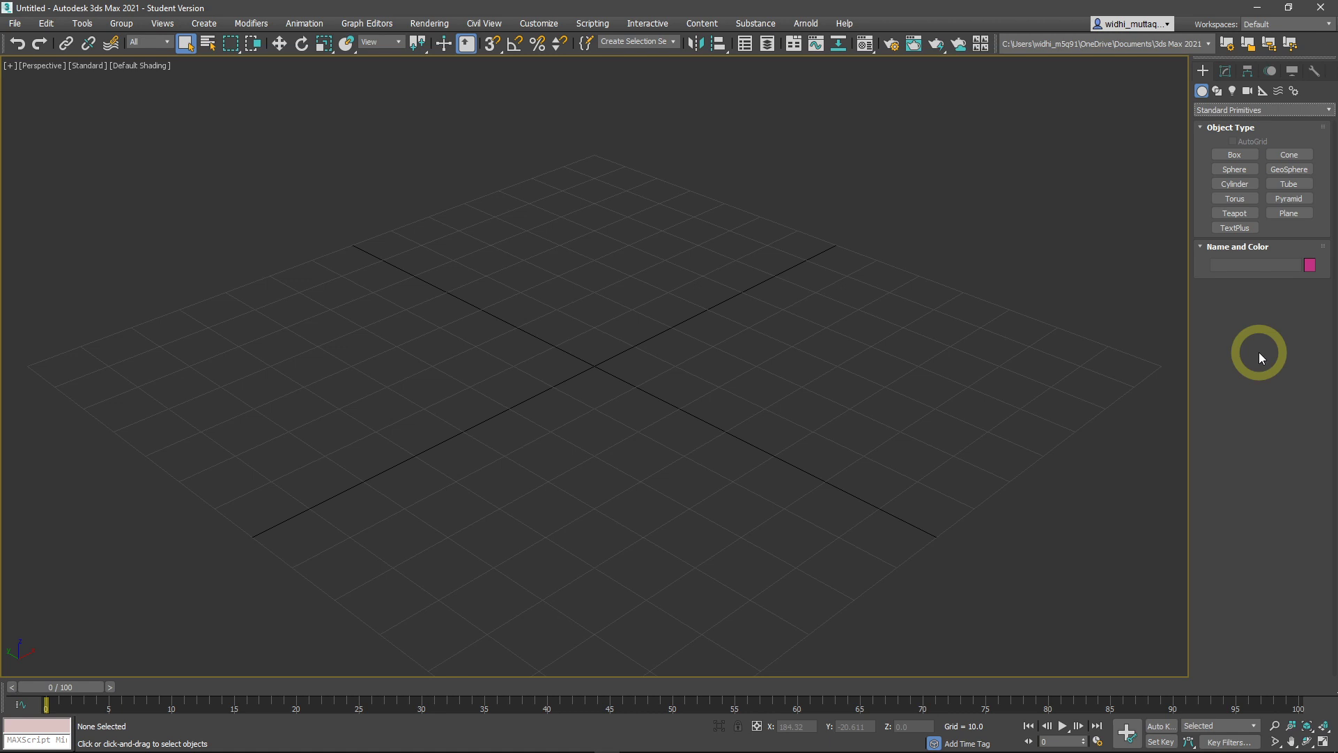
Draw a green sphere at grid centre, then purple, pink and dark-pink spheres left, behind and right.
click(1235, 170)
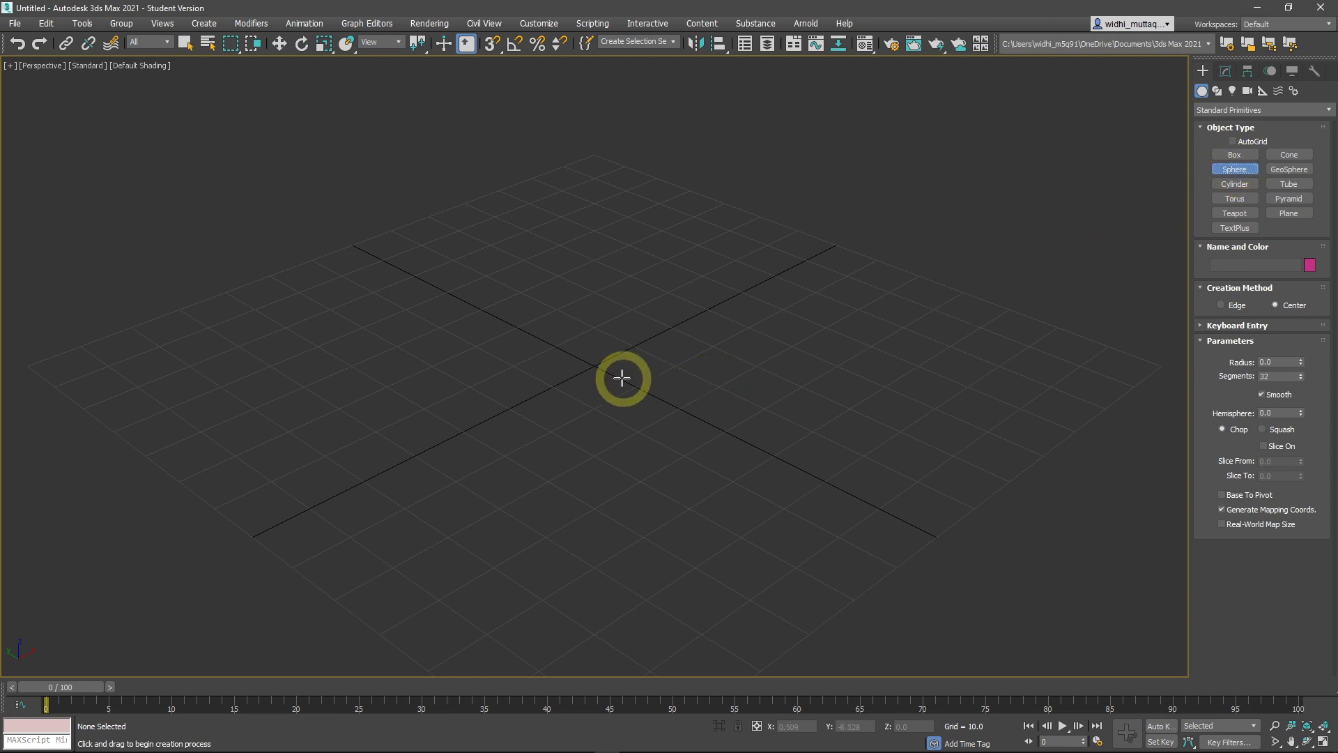
drag(595, 355, 611, 413)
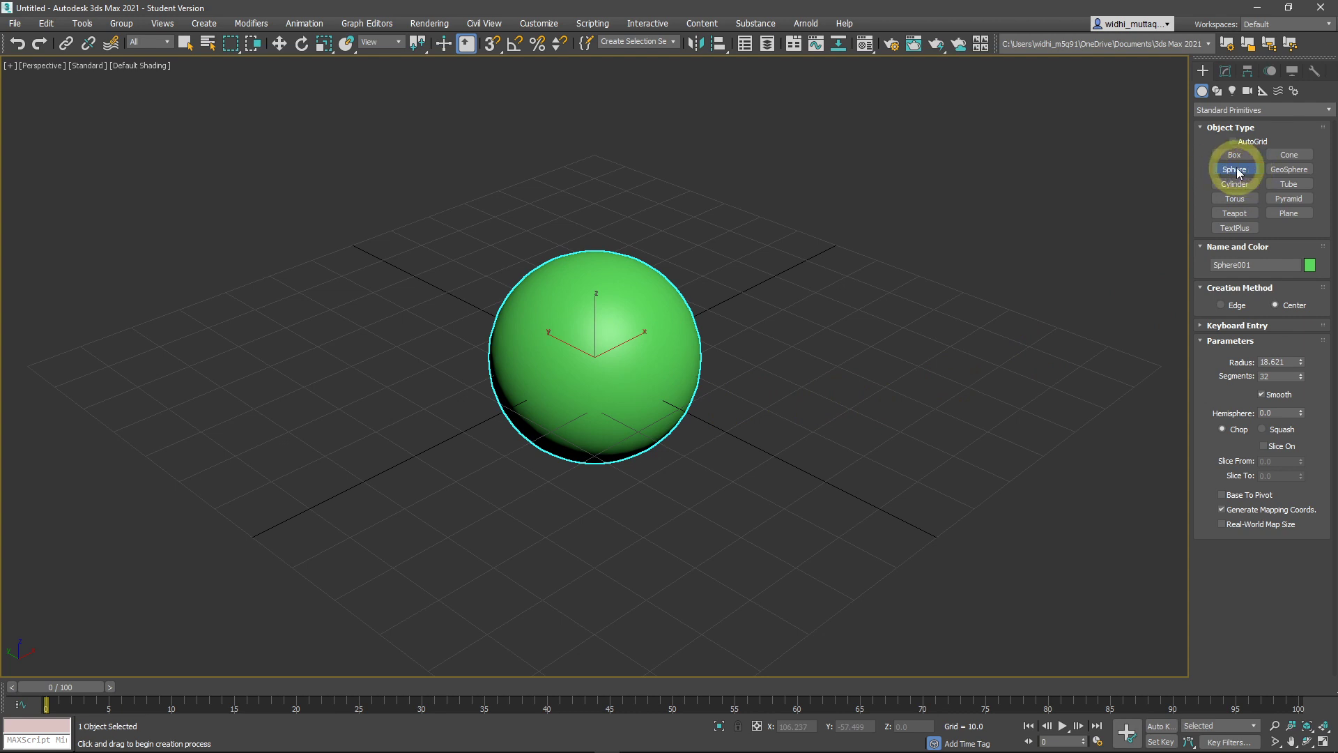
drag(430, 269, 504, 302)
drag(603, 200, 652, 233)
drag(726, 273, 781, 307)
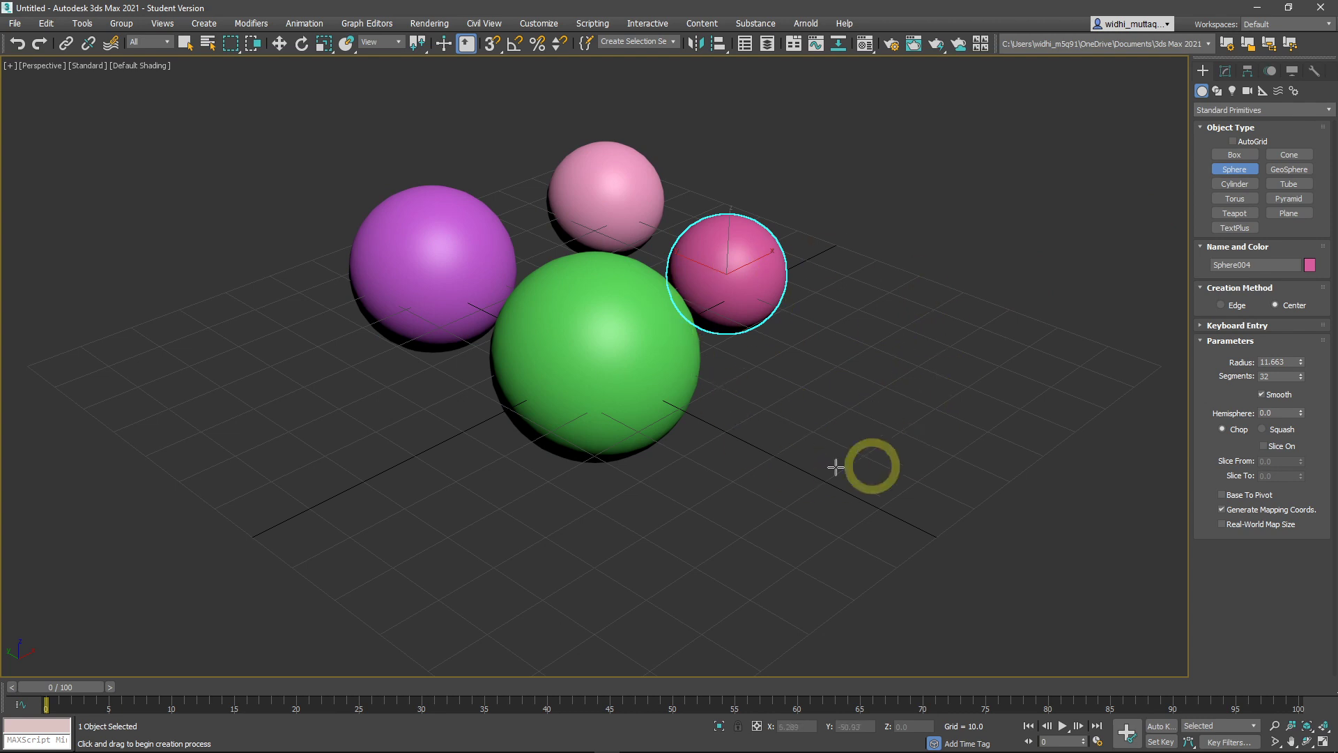
right_click(907, 364)
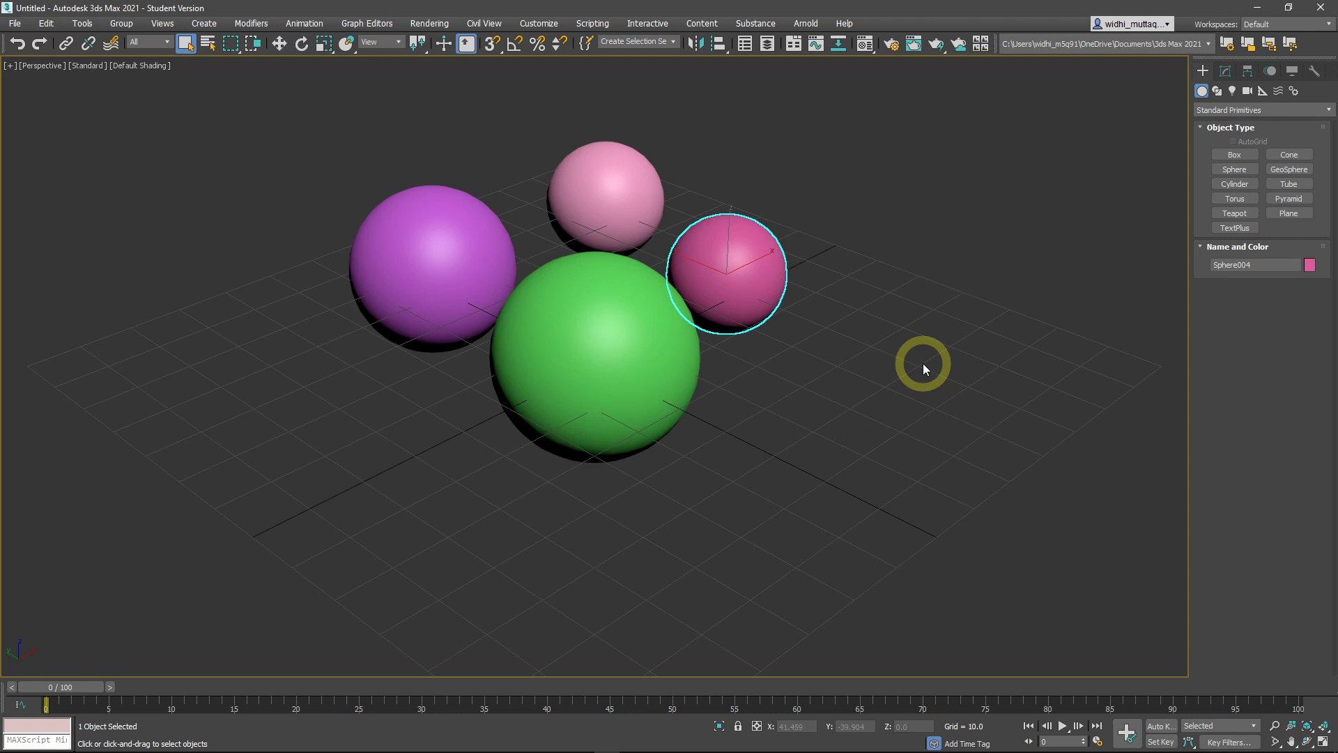
Draw a plane on the grid's left and Teapot001 in front of the green sphere.
click(1287, 214)
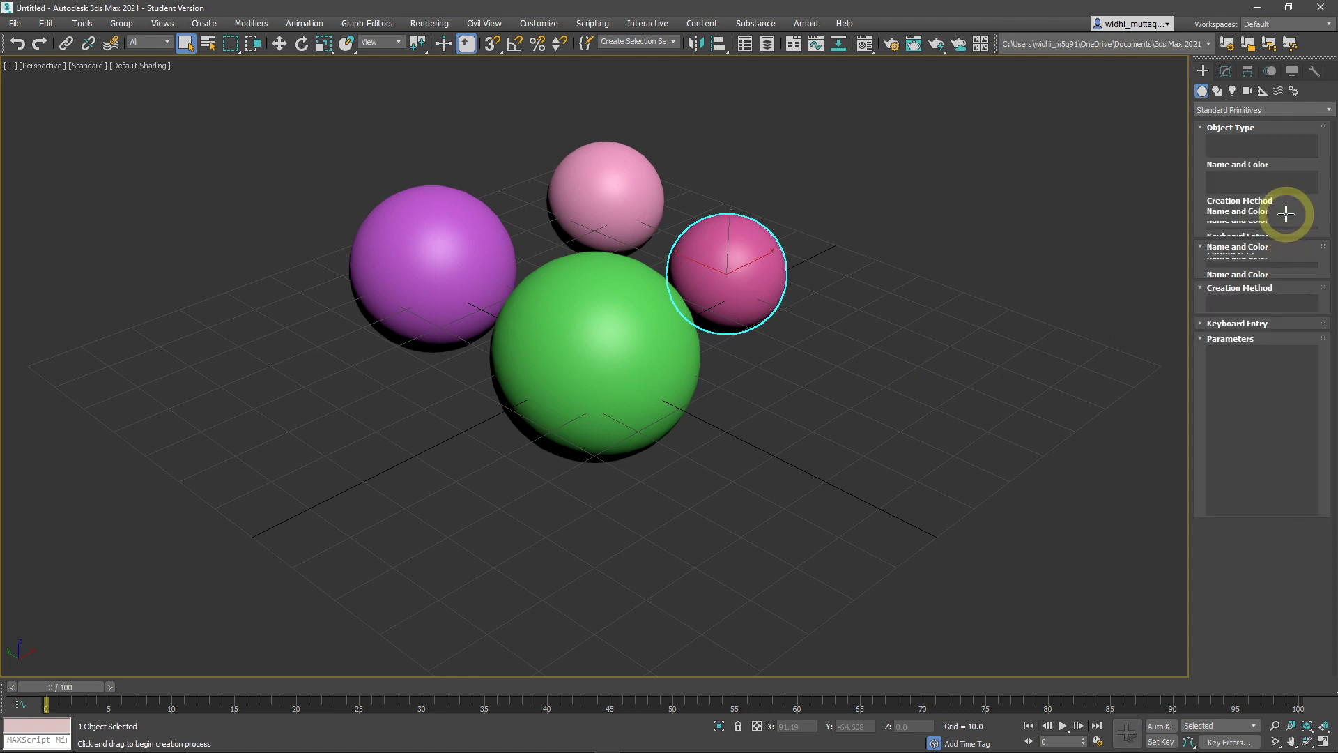
drag(198, 285, 179, 441)
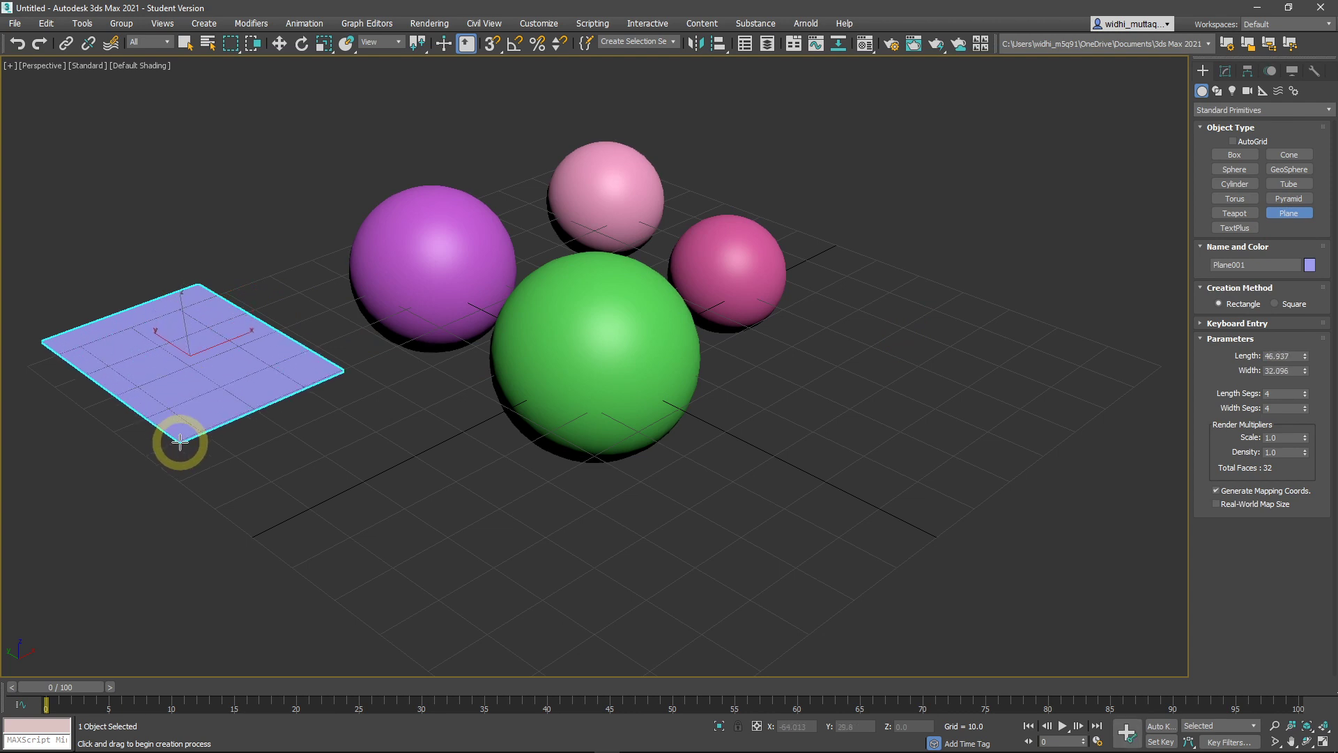
click(1235, 212)
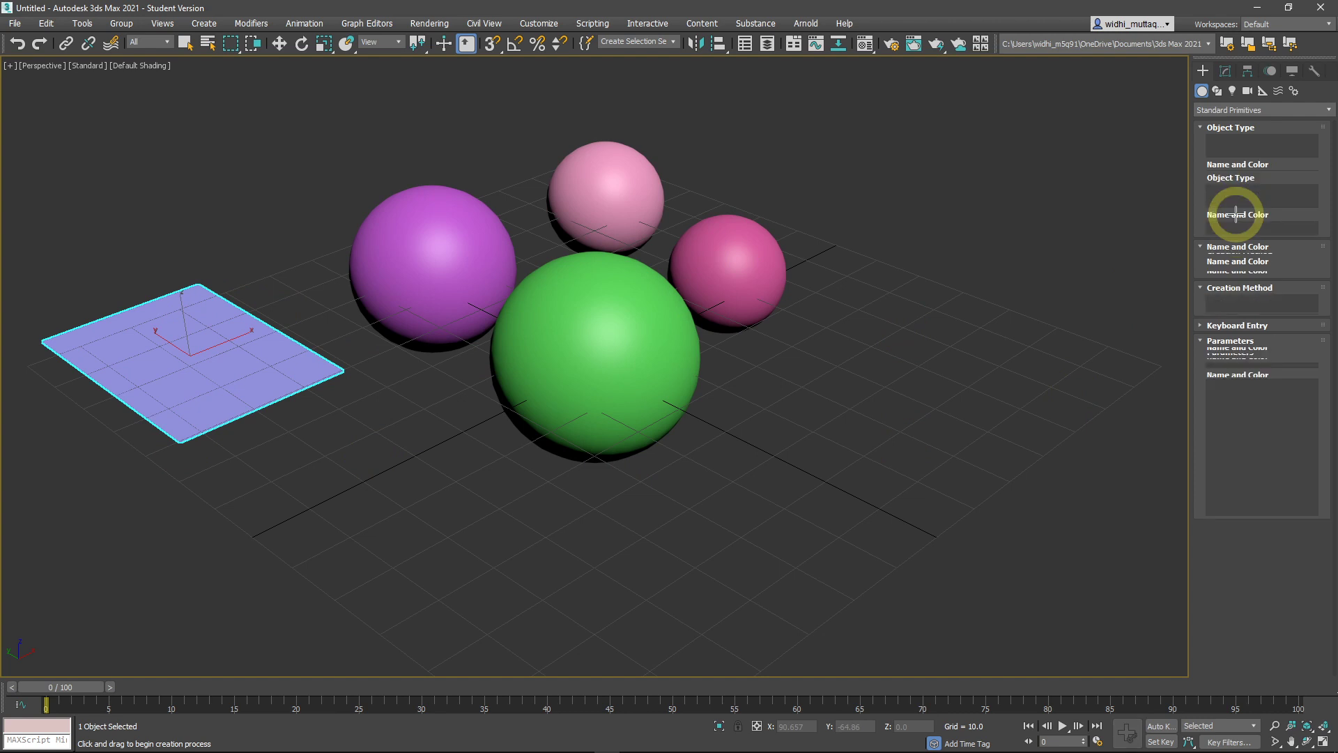
drag(574, 554, 681, 598)
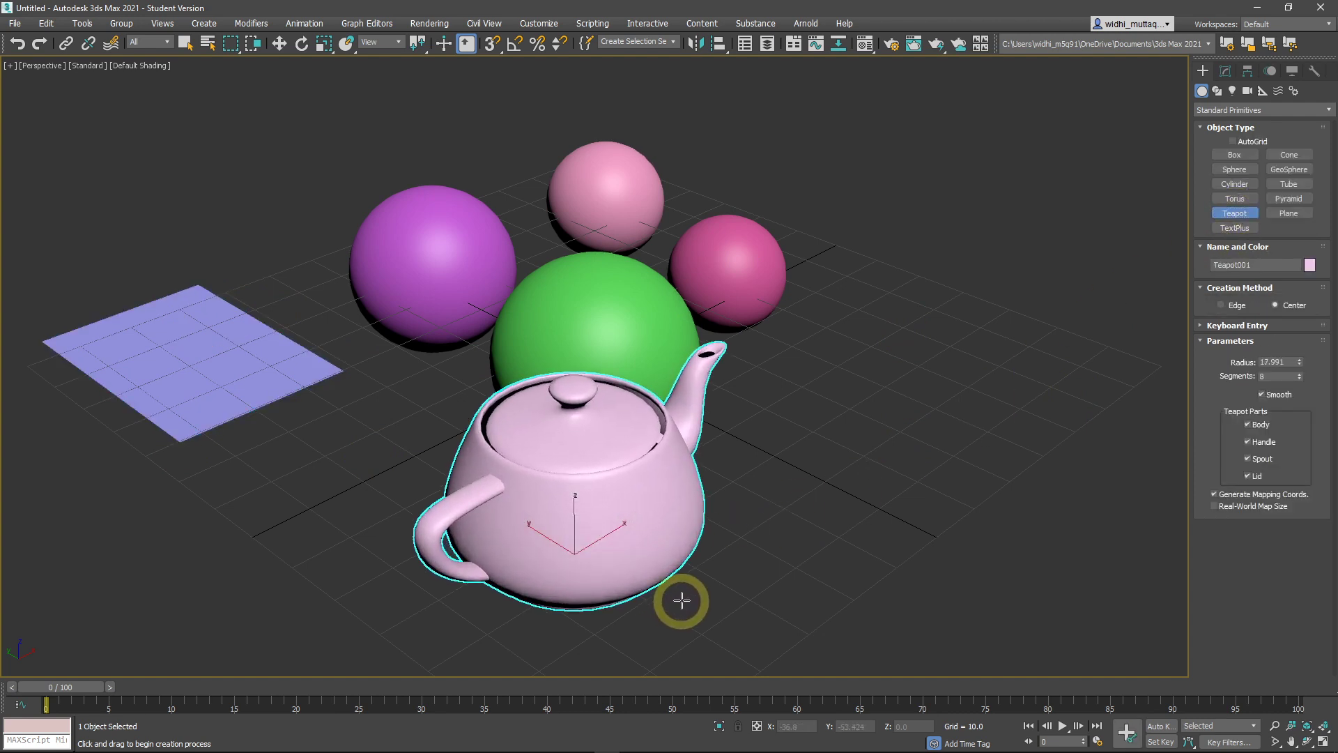
right_click(853, 487)
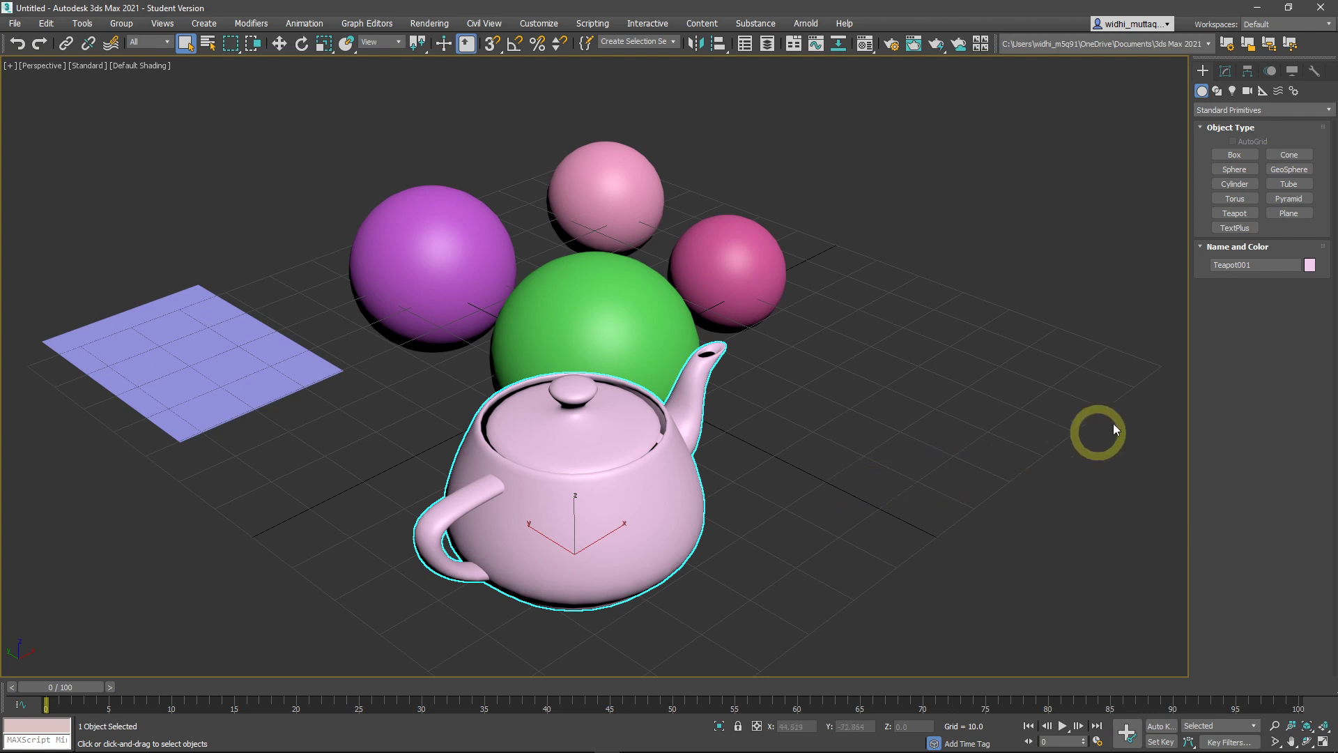
Build Box001 at 28.635 × 36.258 × 20.684 left of the teapot, over the plane.
click(1235, 156)
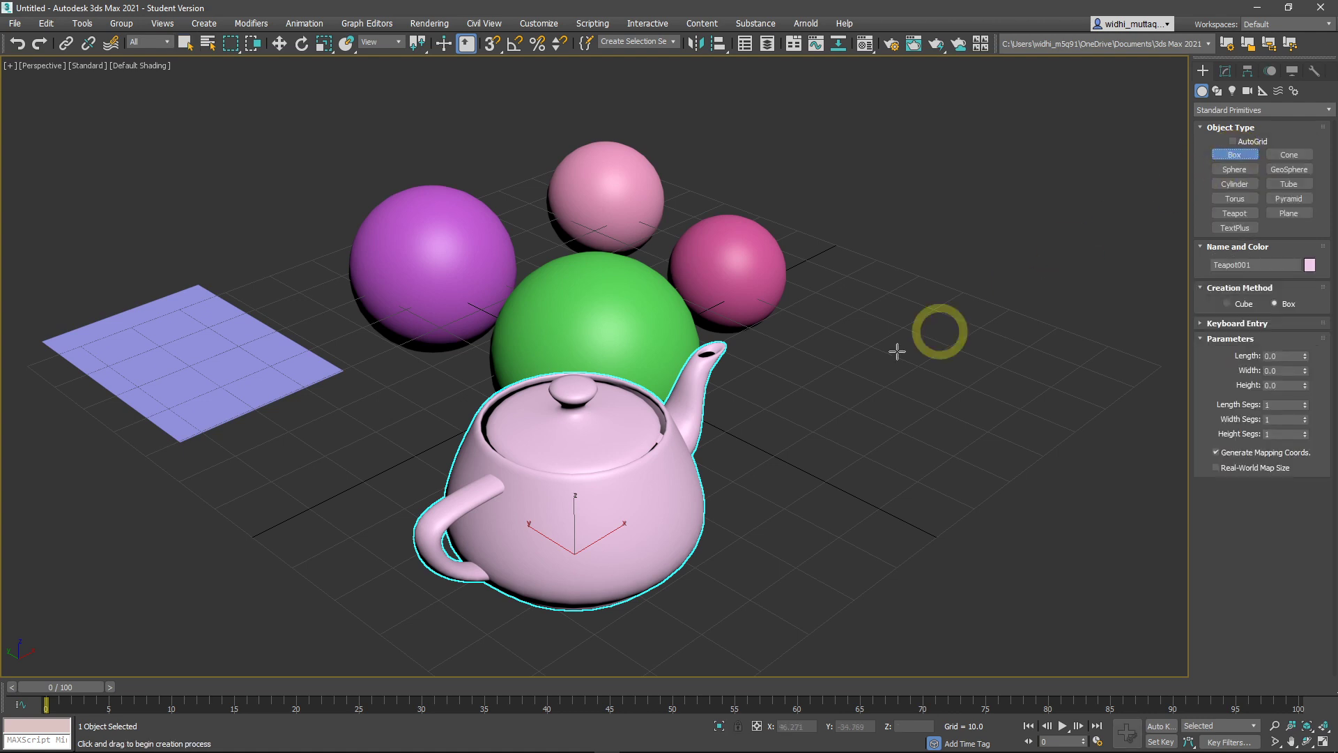
drag(350, 400, 242, 621)
drag(262, 536, 262, 570)
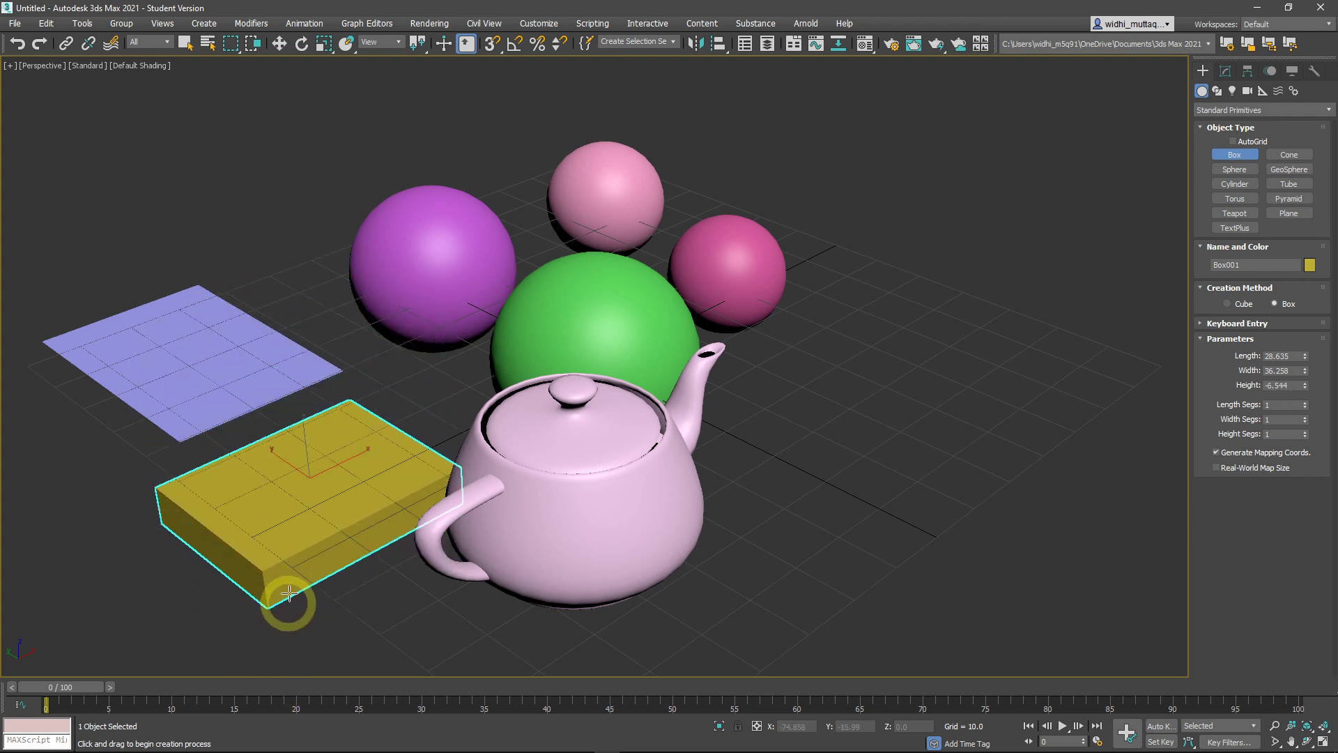
click(282, 379)
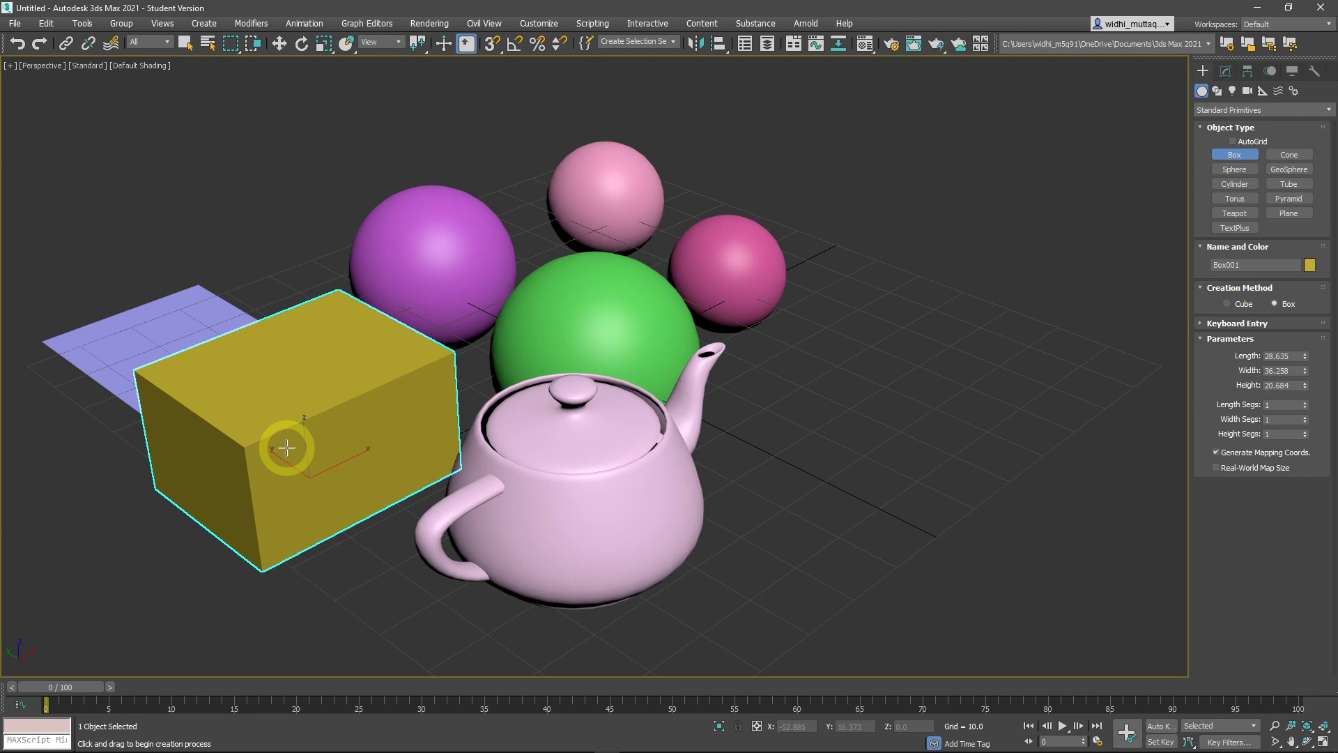
click(287, 448)
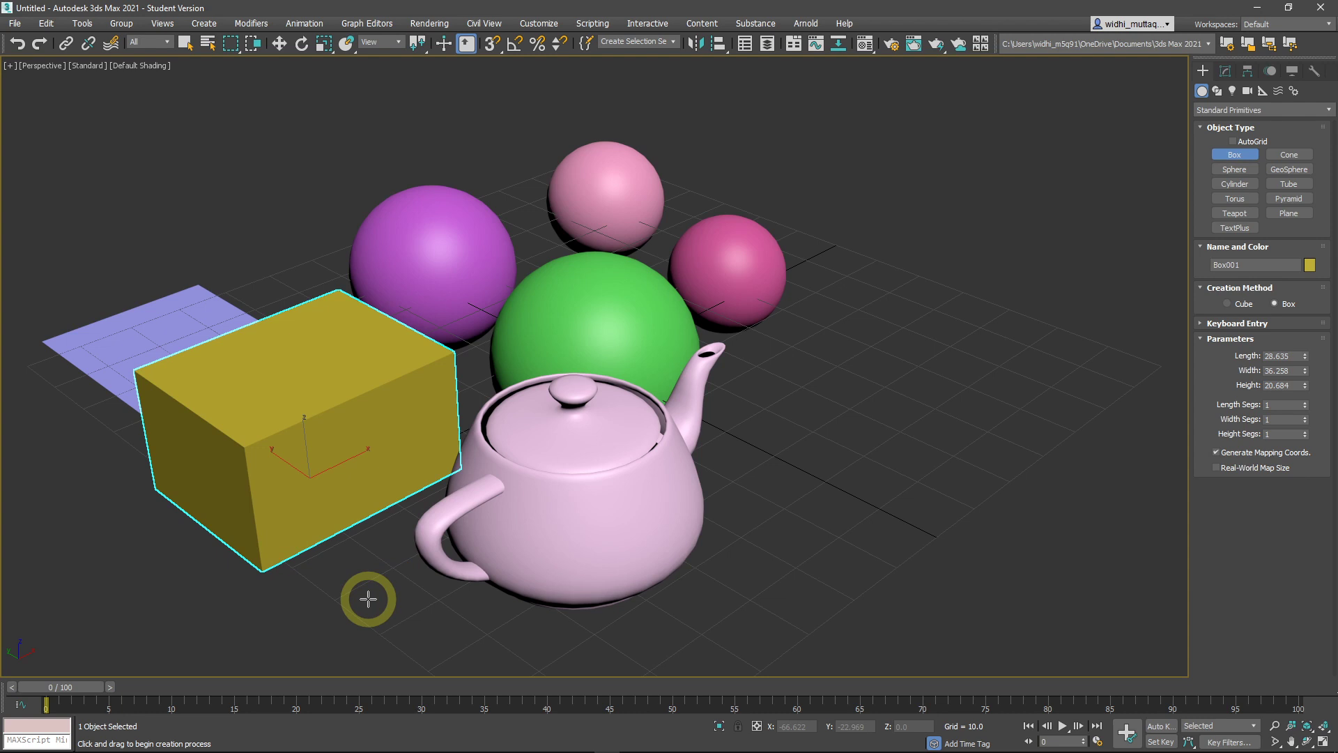
click(1252, 157)
click(1105, 272)
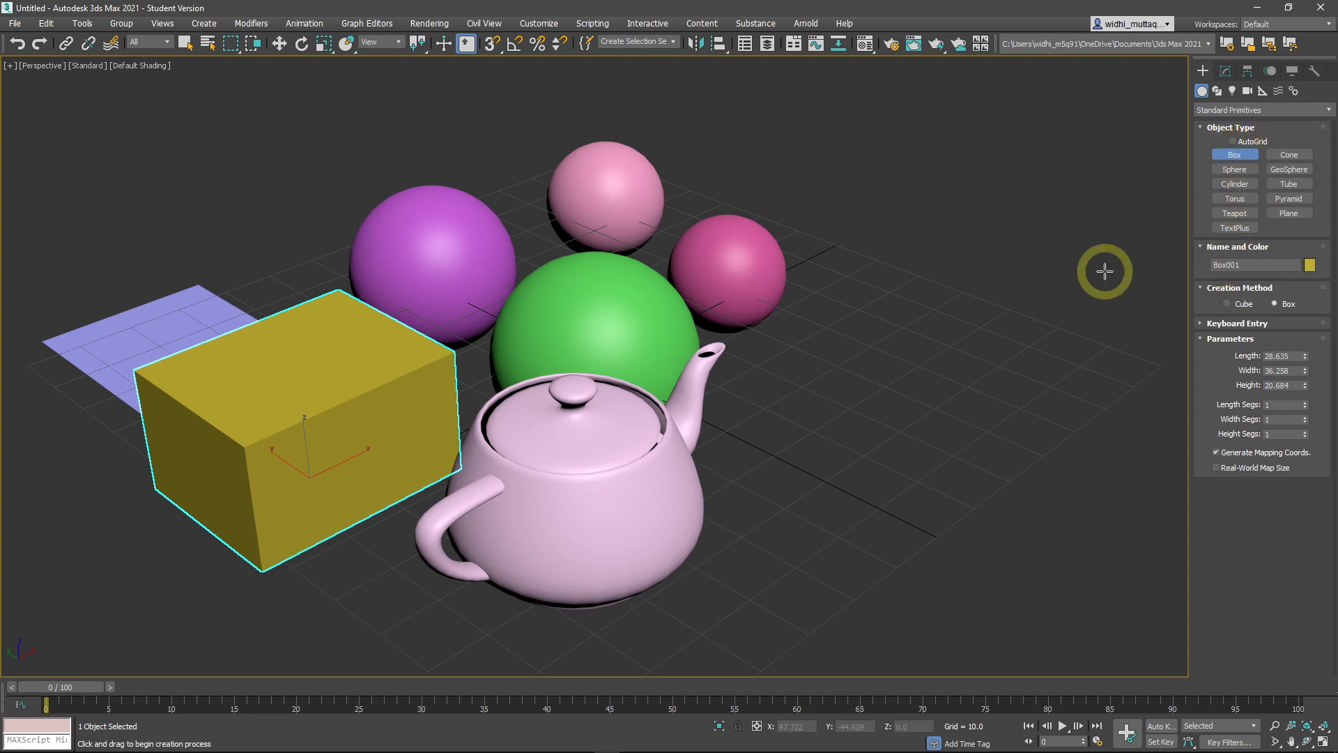
right_click(1105, 272)
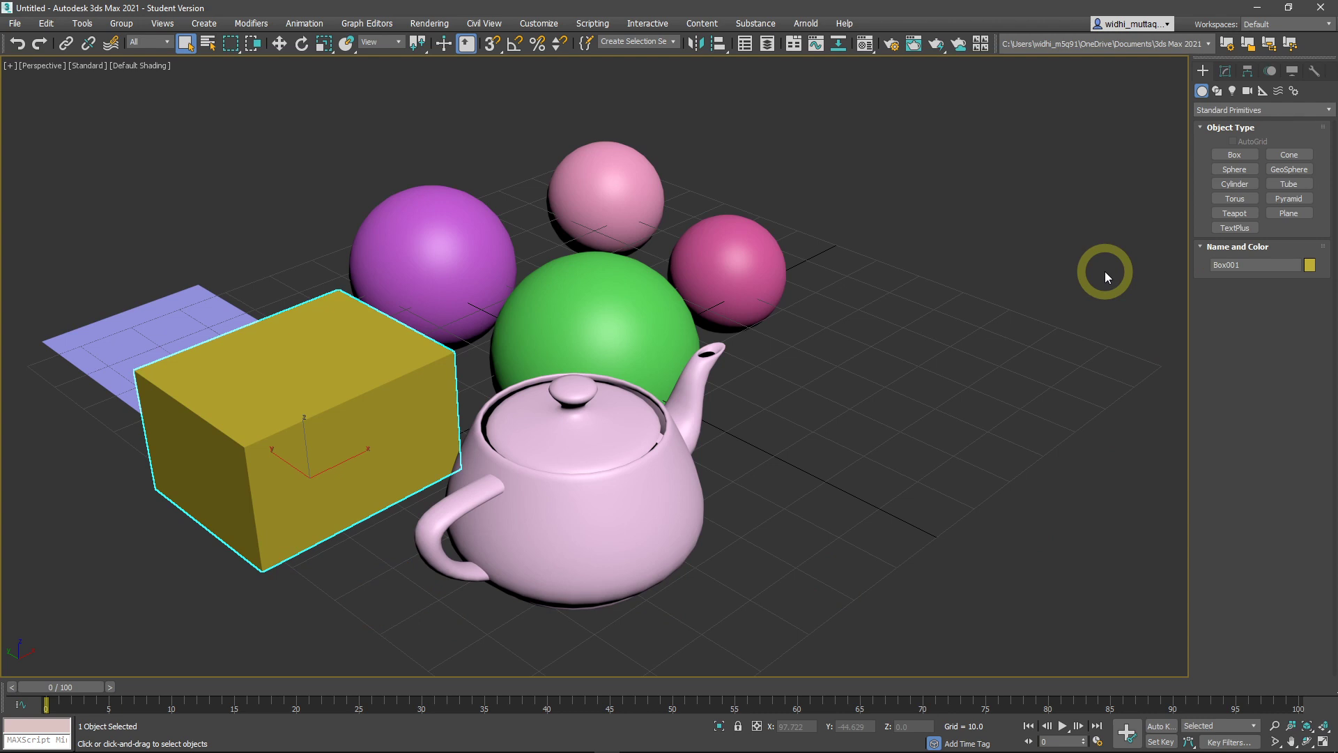
Draw Cylinder001 with radius 14.617 and height 26.081 right of the spheres.
click(1233, 185)
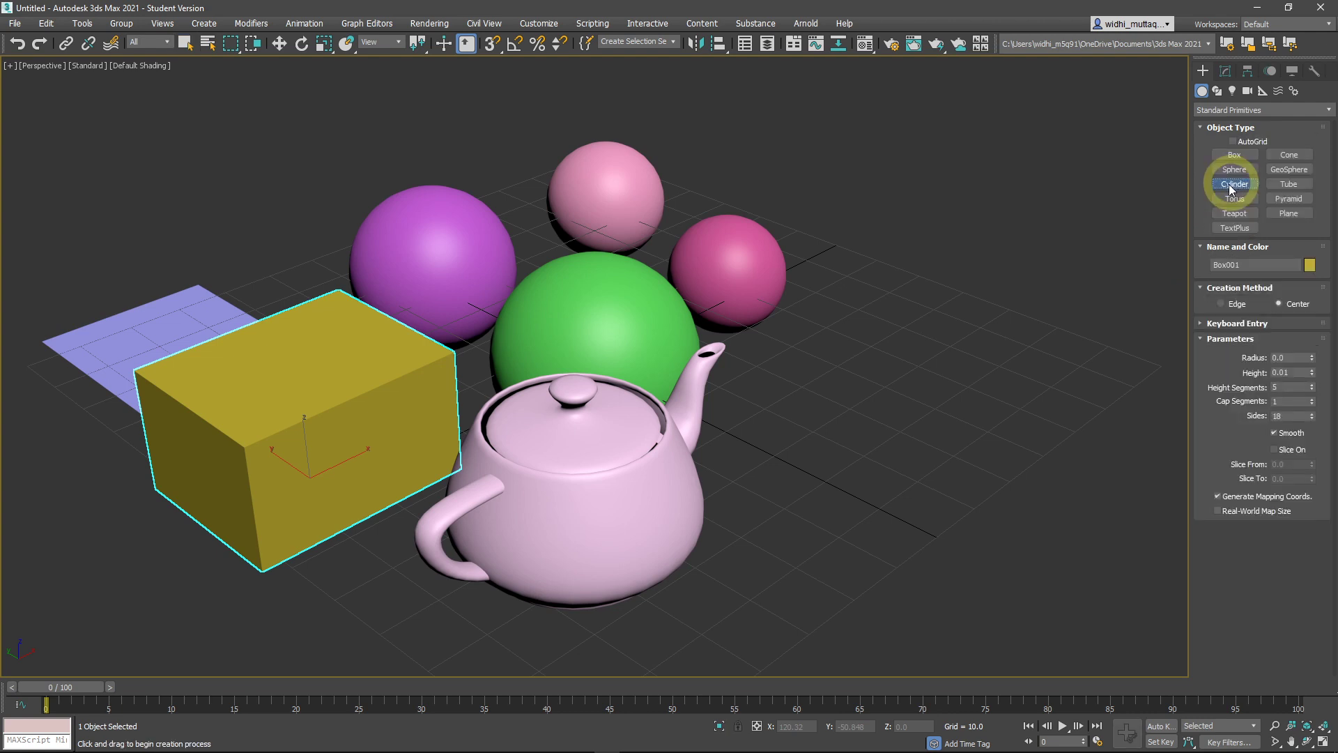
drag(908, 311, 938, 349)
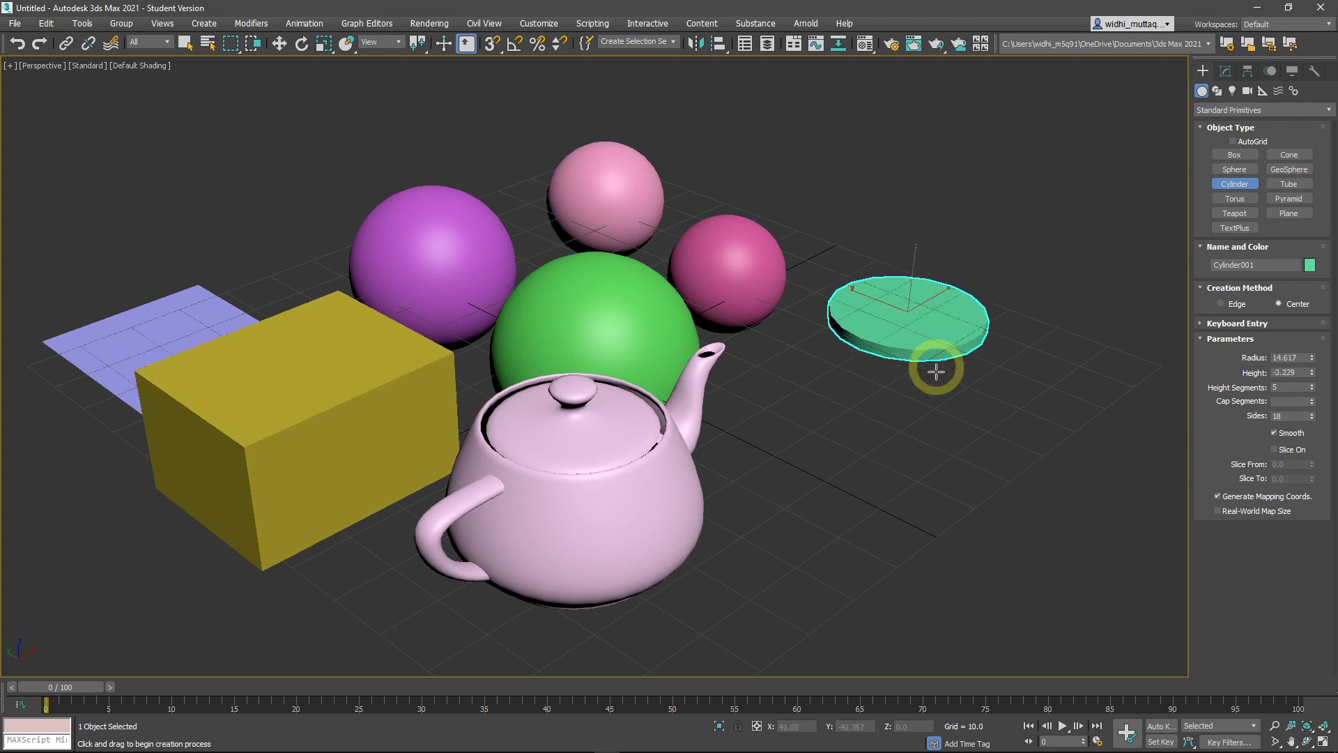
click(953, 203)
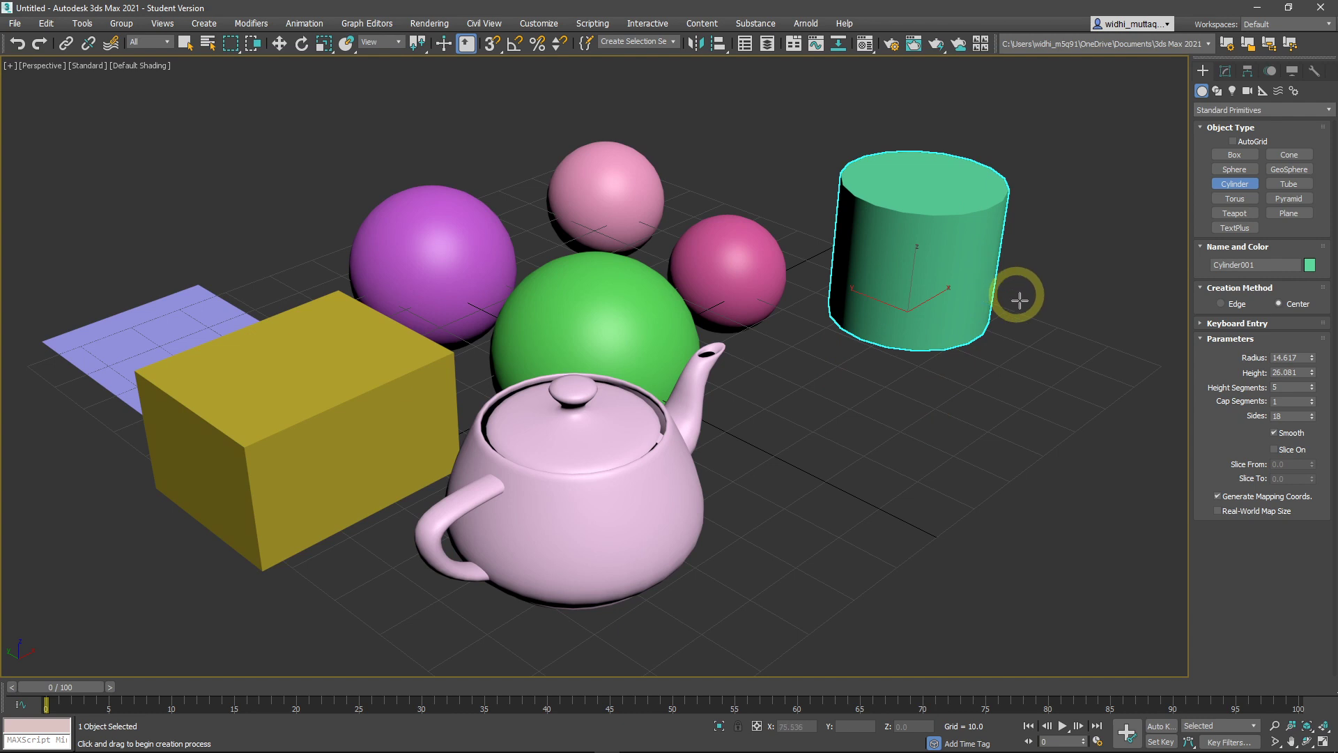
right_click(1043, 353)
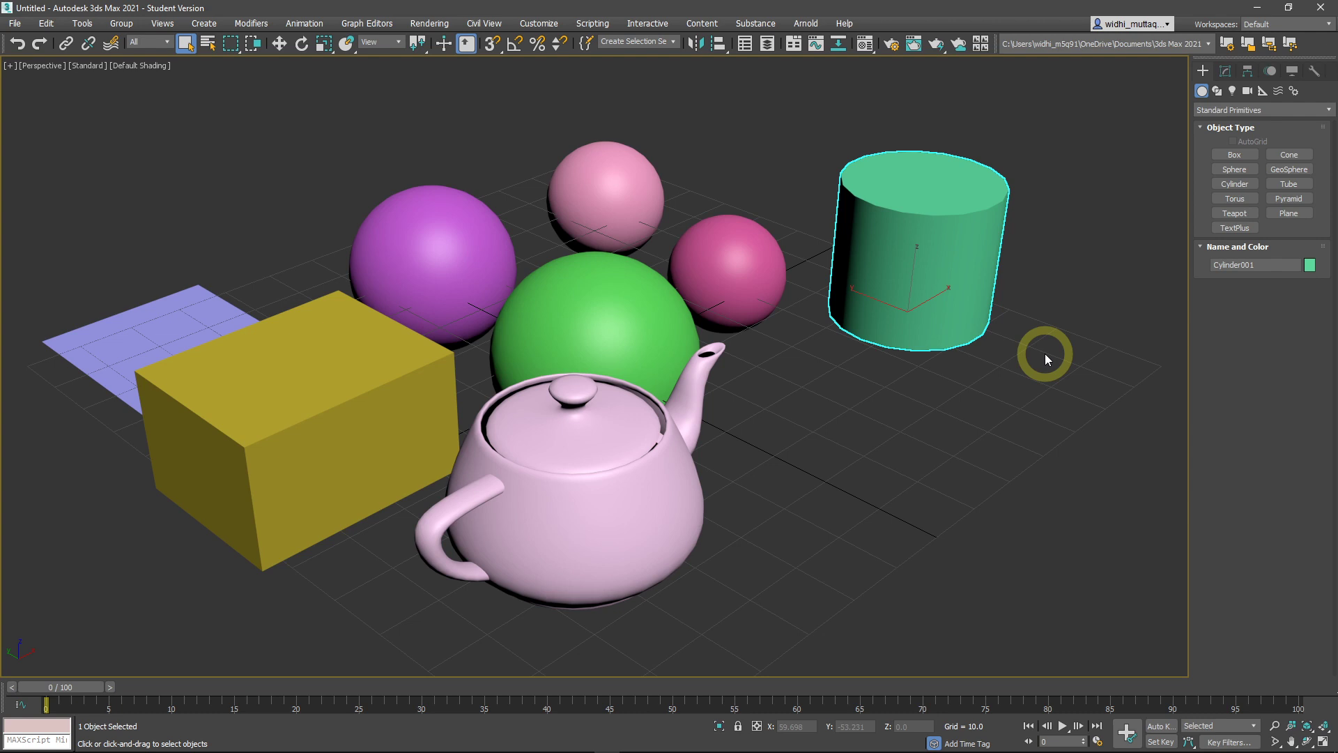
Draw Tube001 with radii 15.306 and 10.152 and height 25.194 before the cylinder.
click(1285, 184)
drag(902, 469, 923, 531)
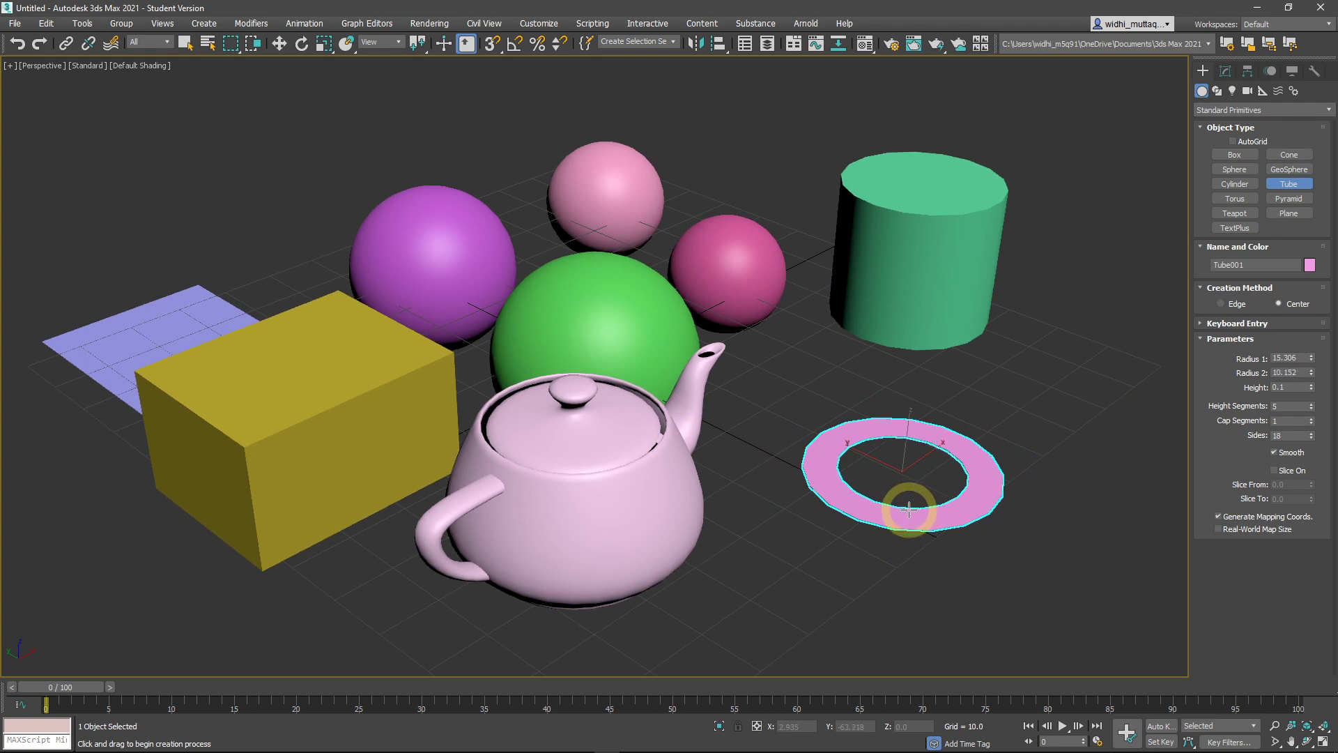
click(909, 508)
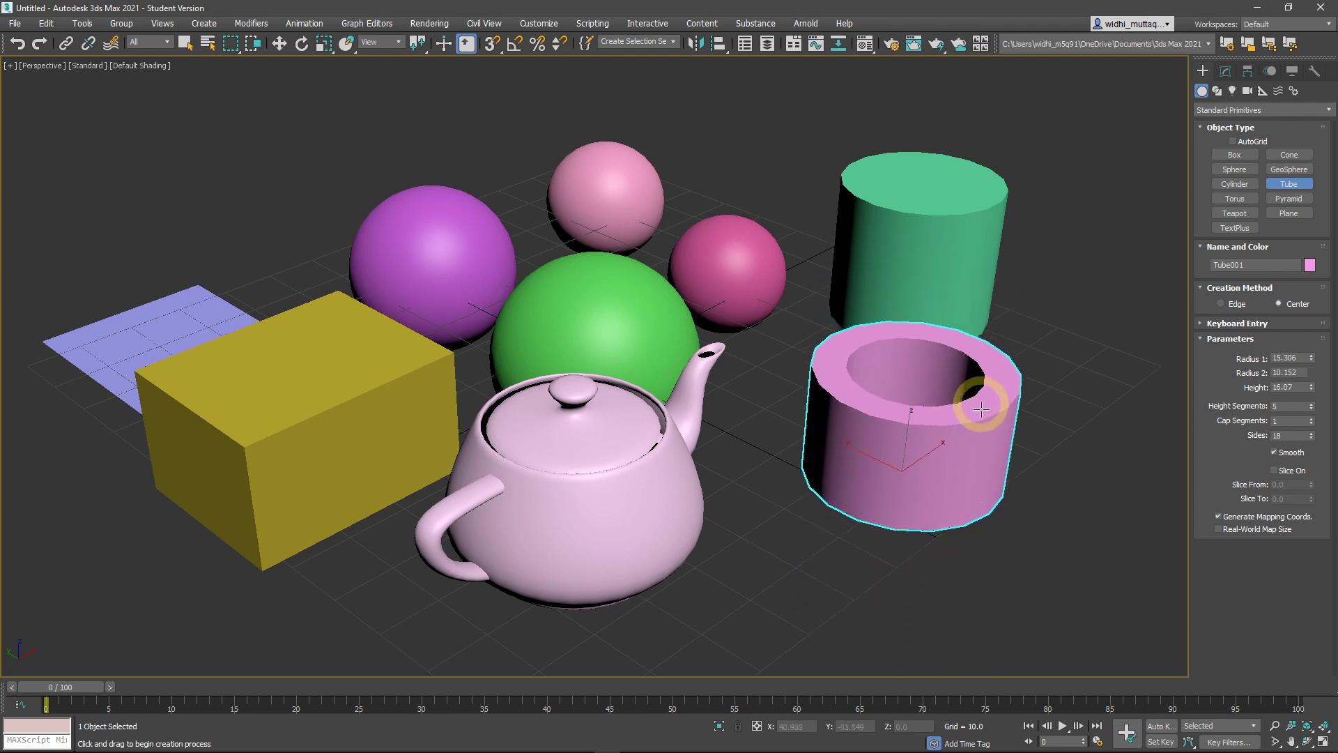
click(966, 340)
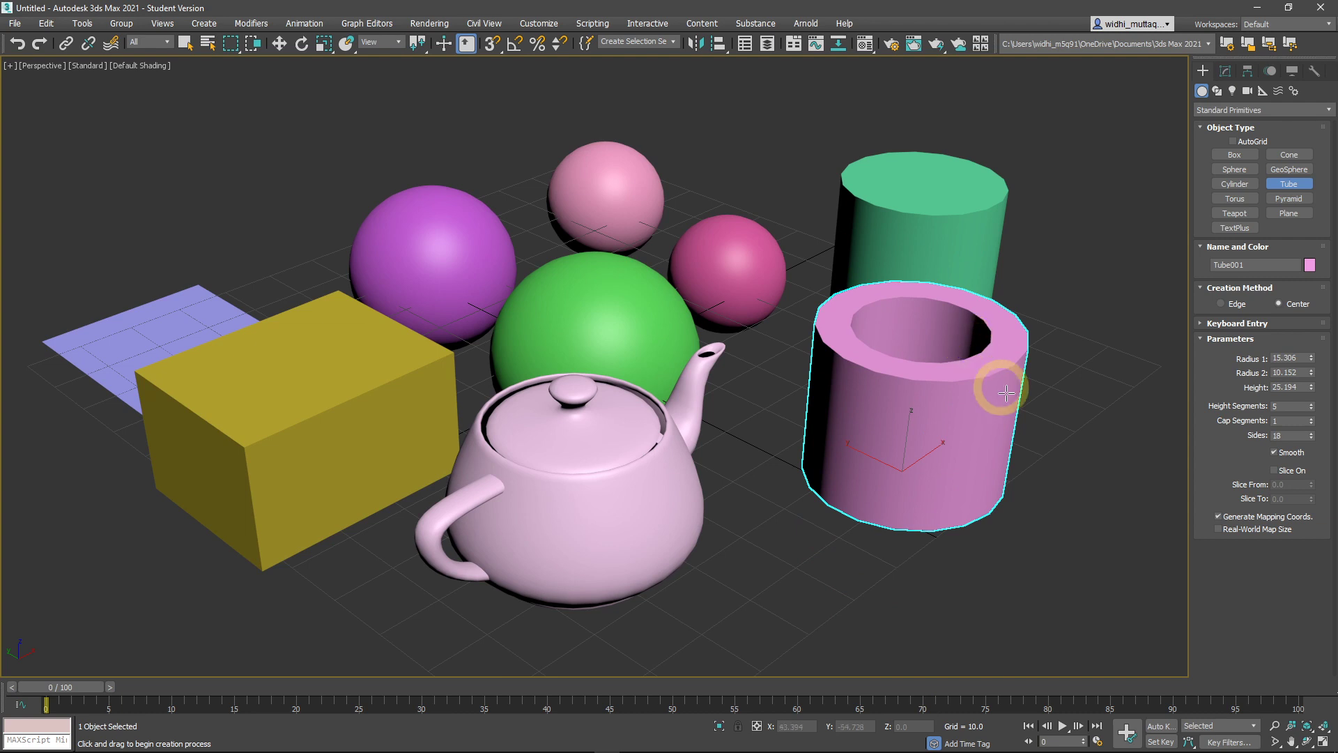
right_click(1066, 441)
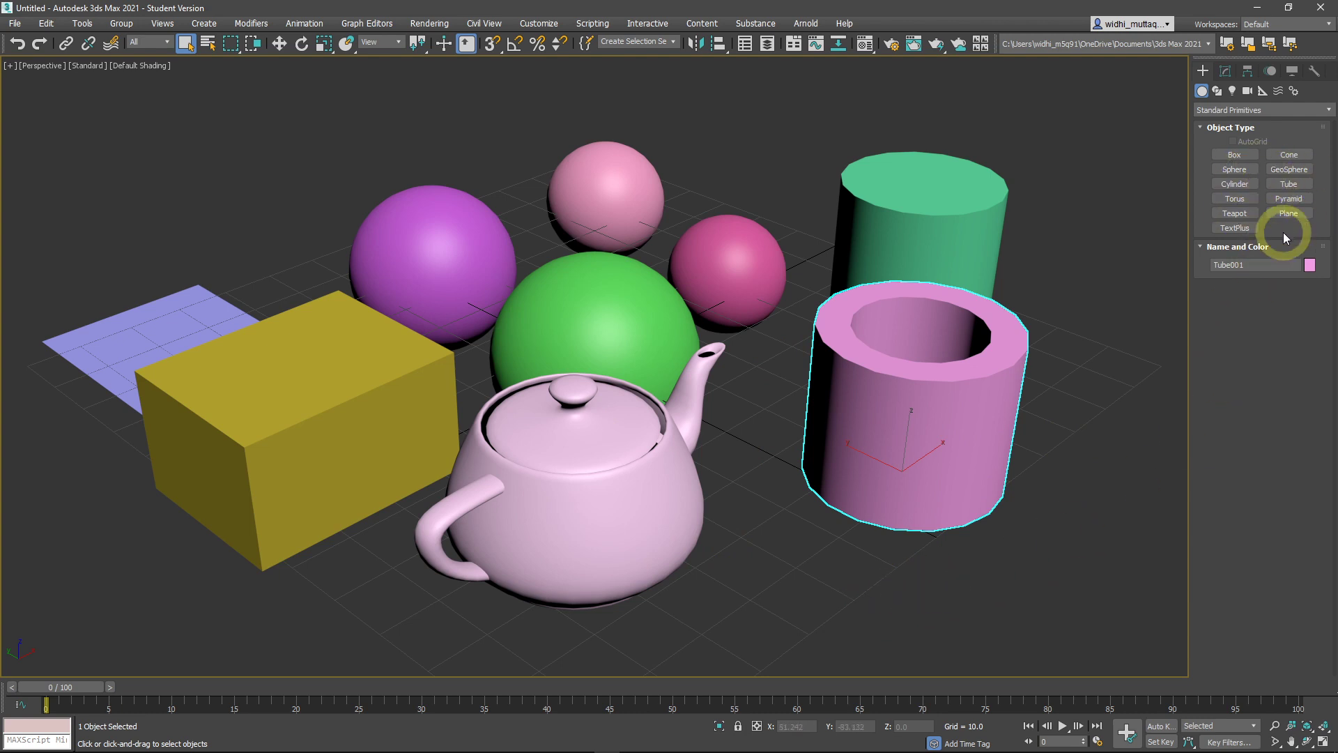
Switch the Create panel's category from Standard Primitives to Extended Primitives.
click(1233, 113)
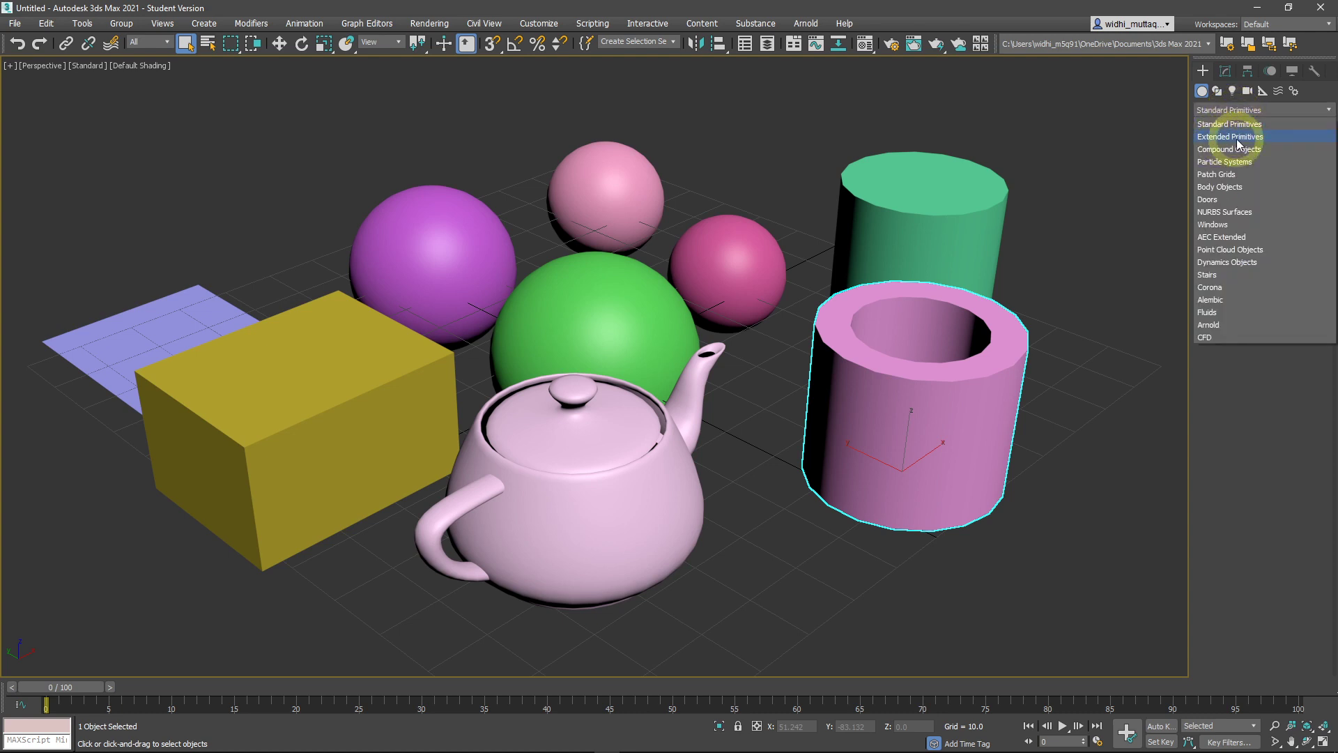
click(1234, 138)
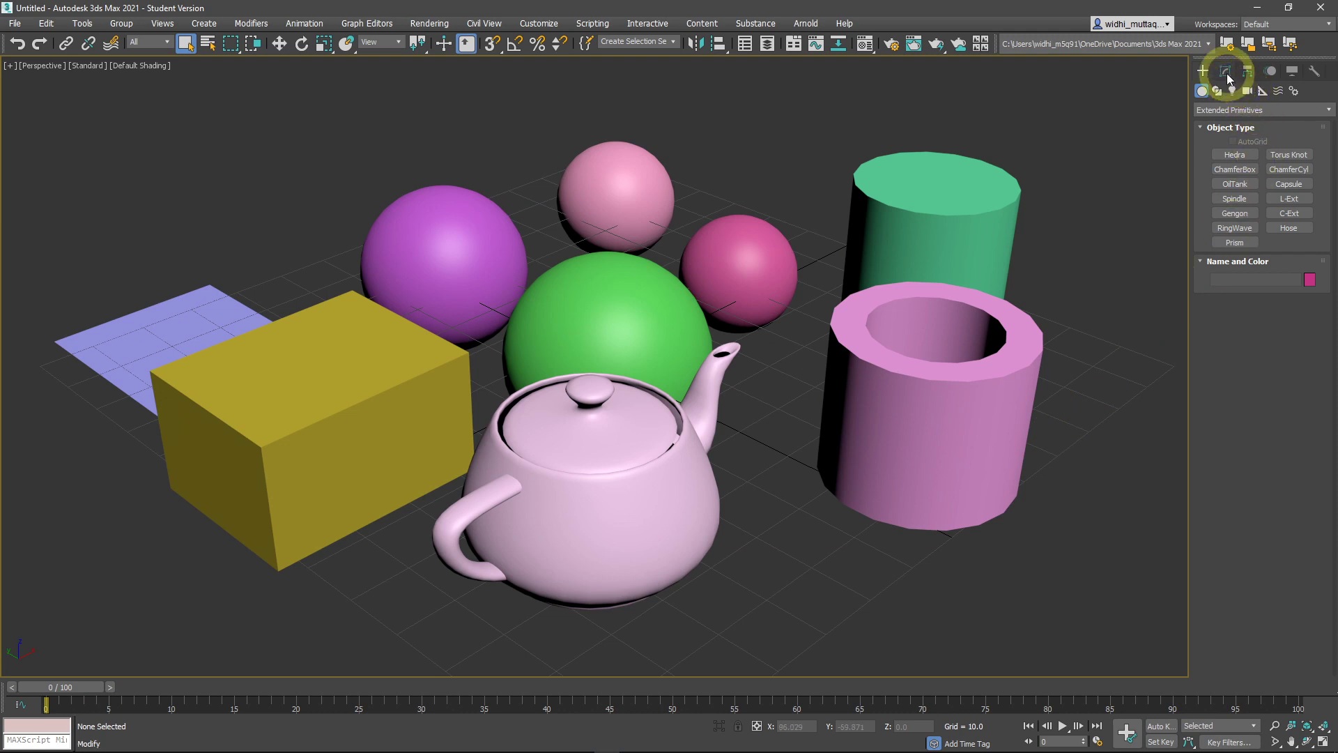
In the Modify panel, view the cylinder, sphere, tube and green sphere, ending on Teapot001's parameters.
click(1225, 72)
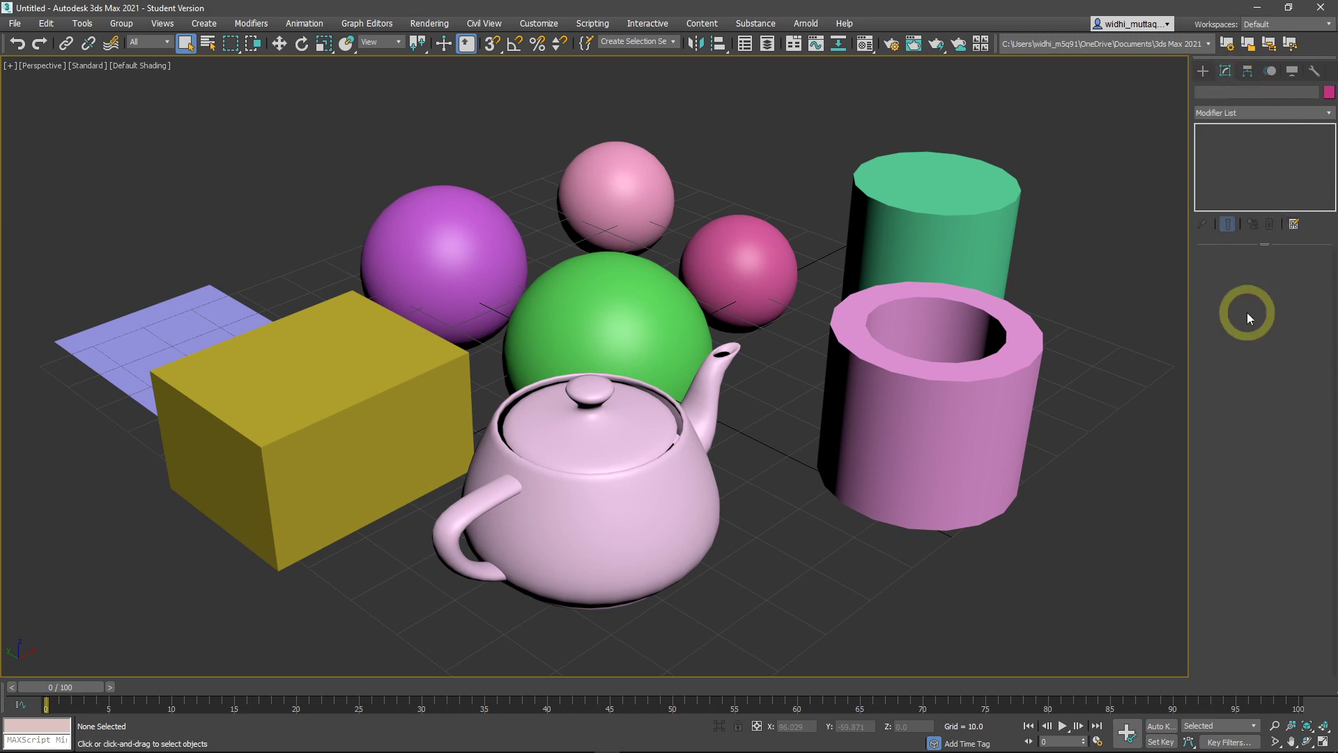
click(972, 285)
click(740, 277)
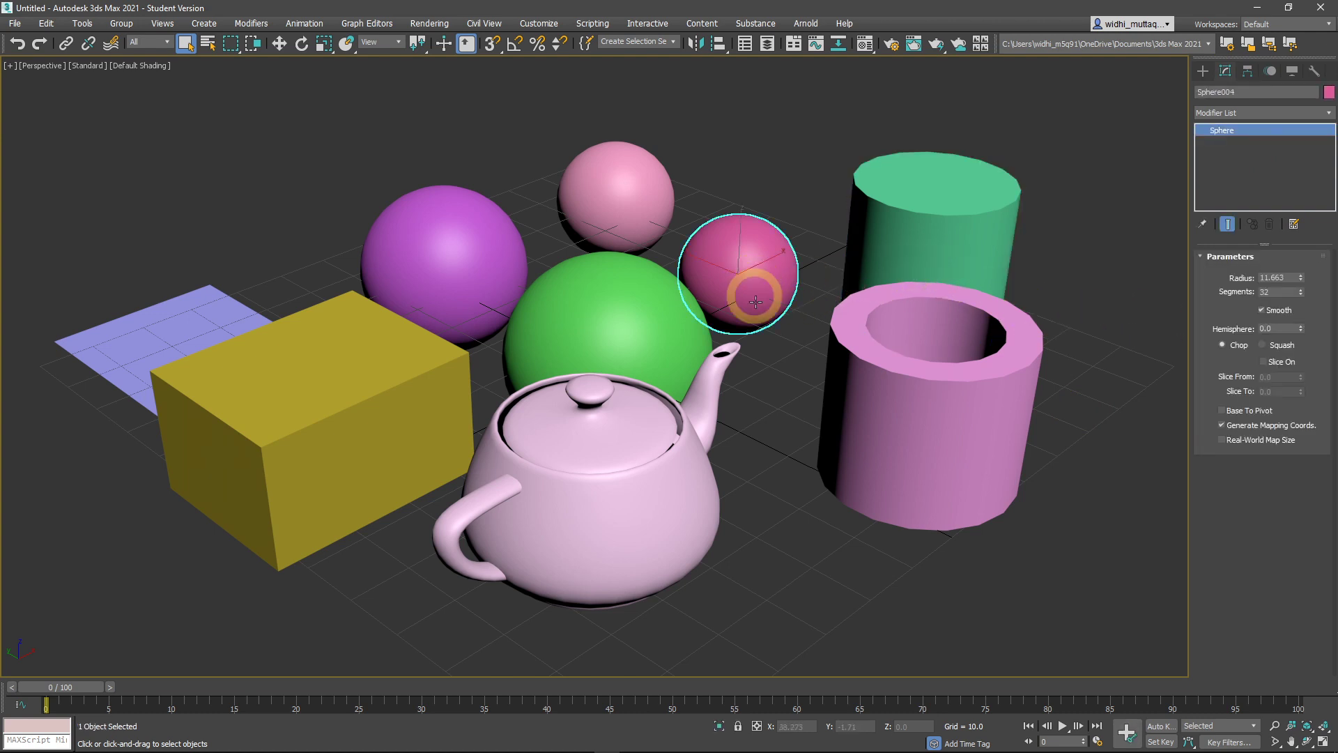
click(902, 459)
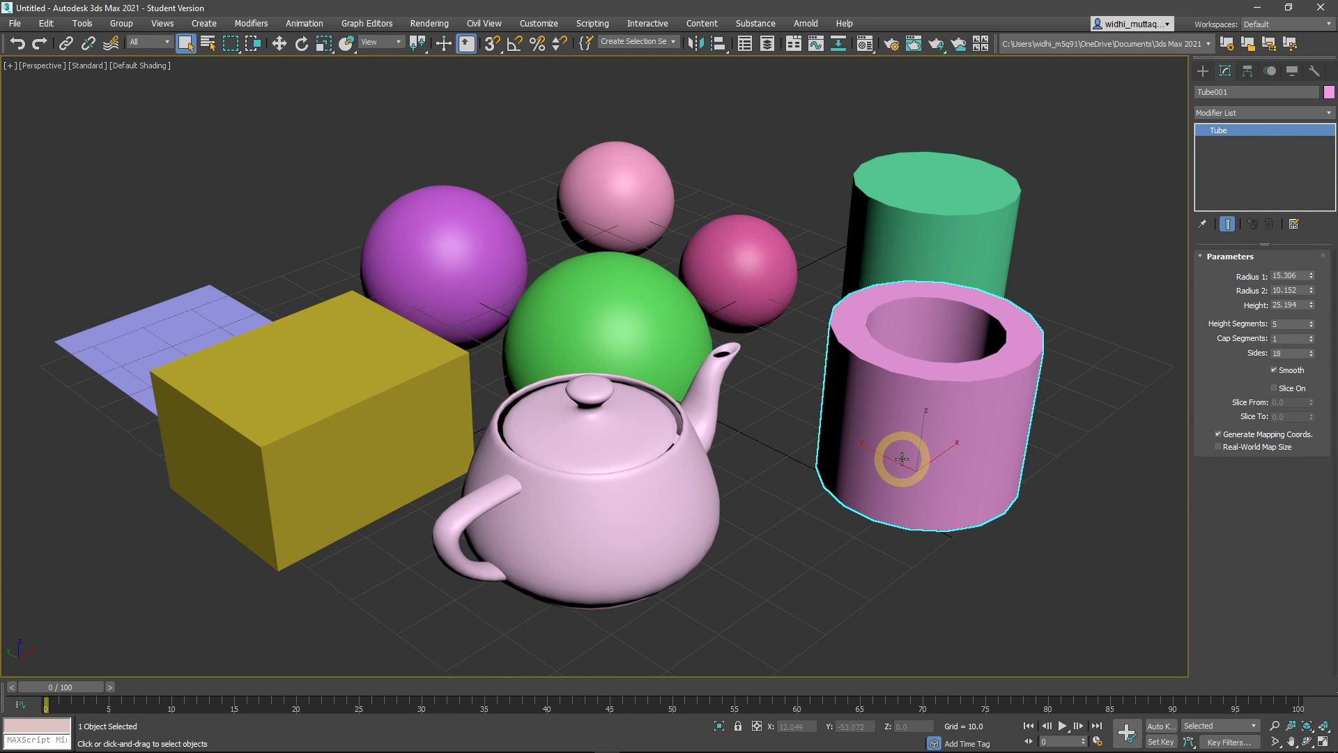
click(659, 498)
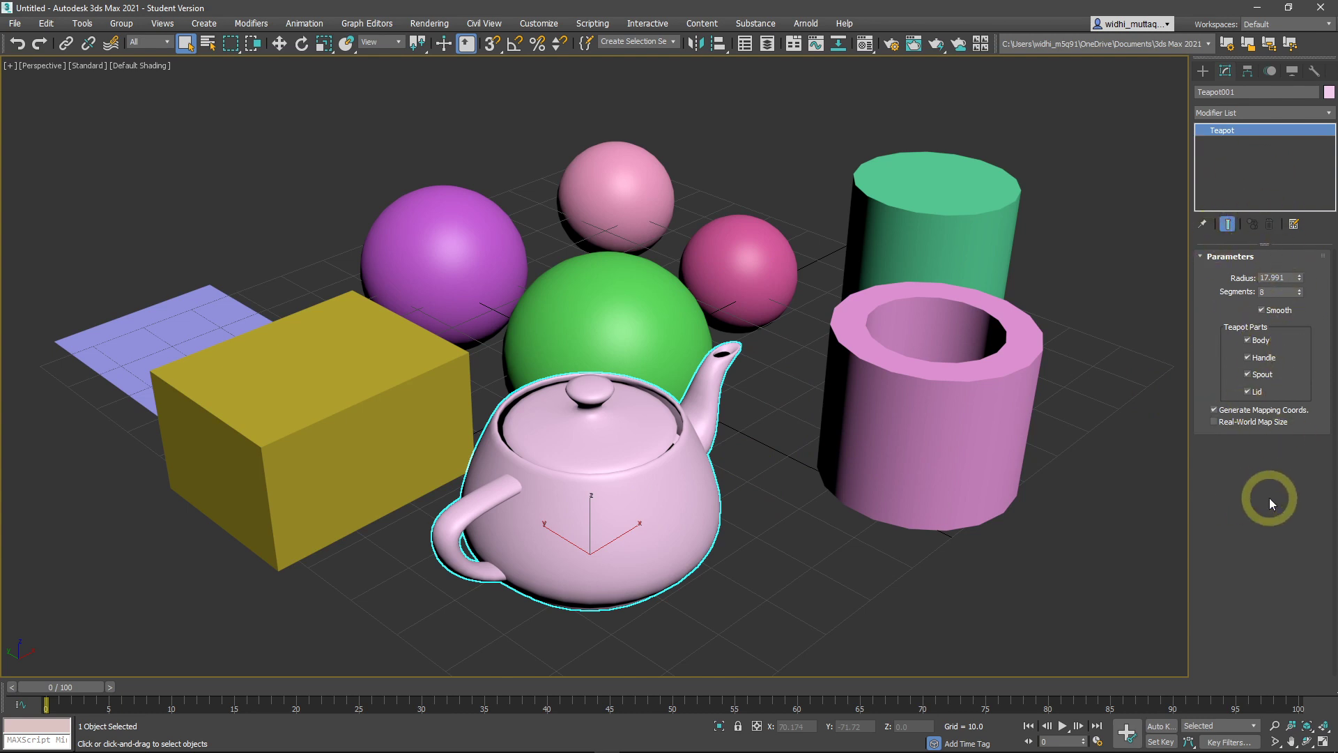
click(1091, 421)
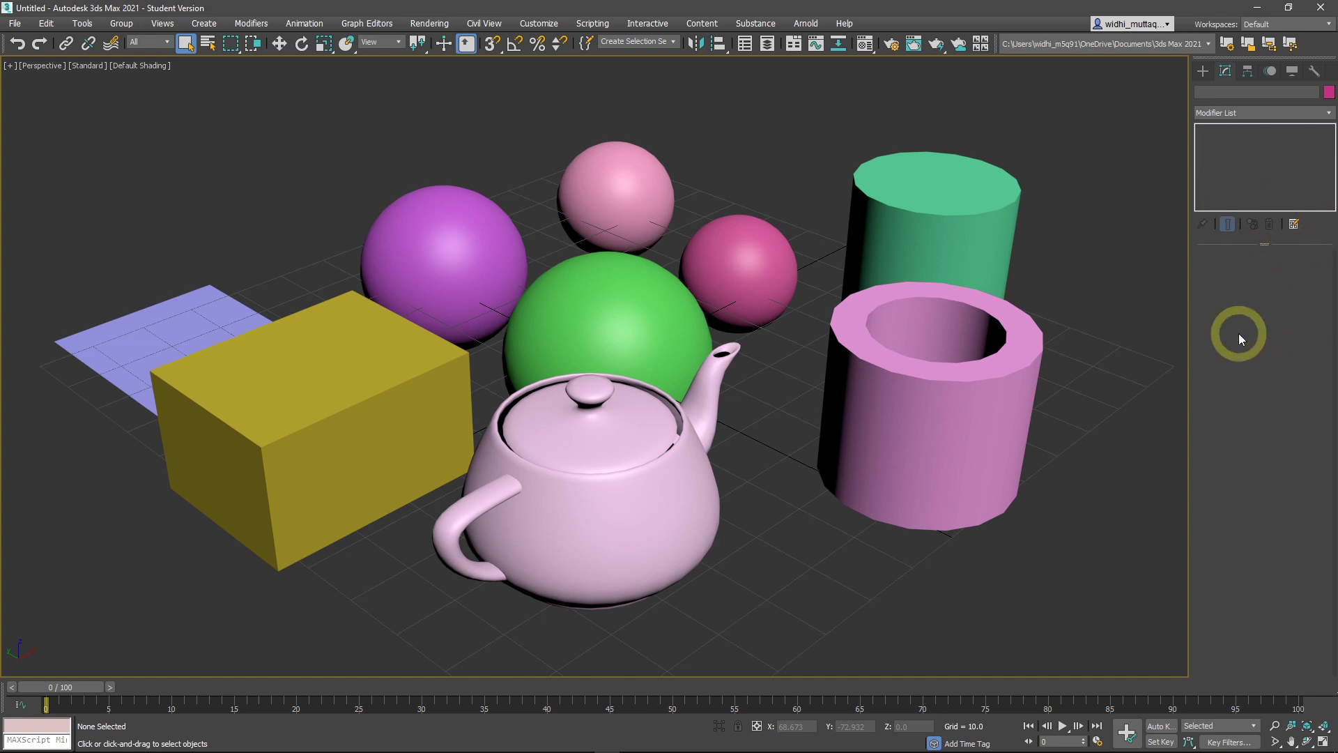
click(665, 332)
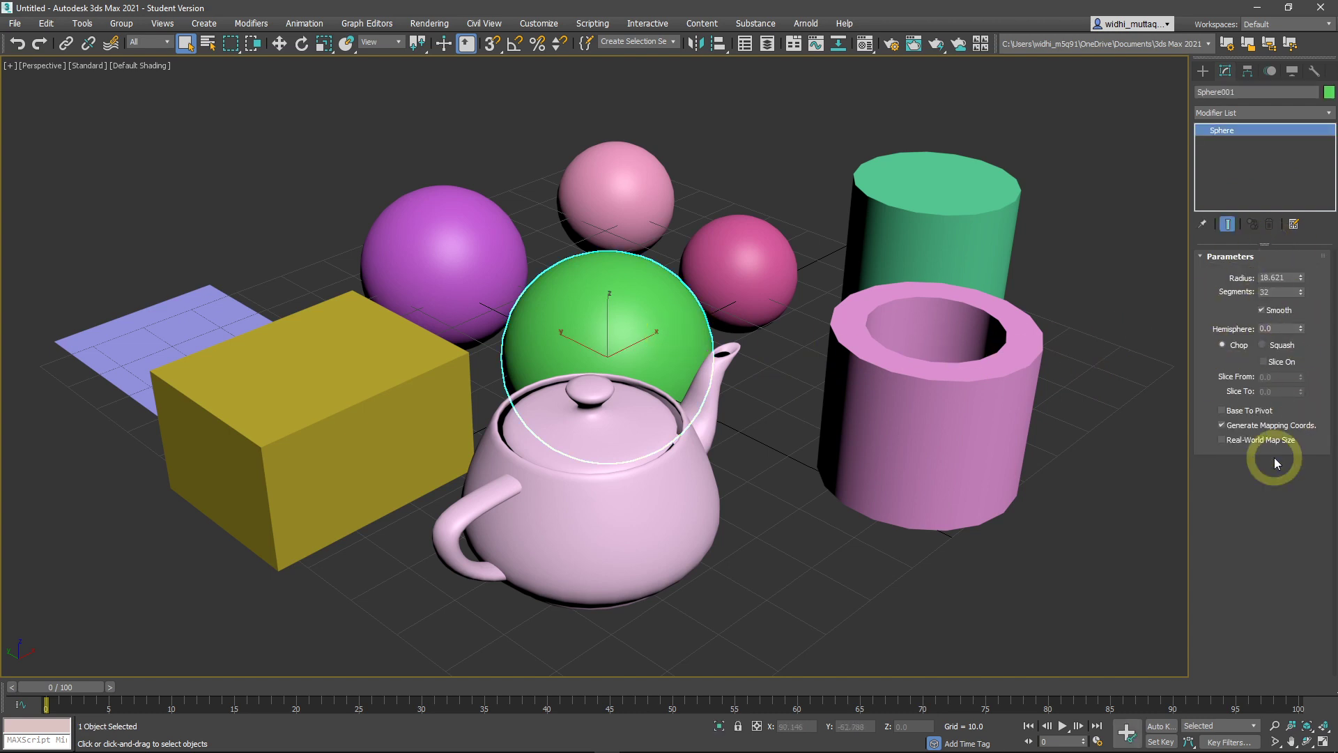
click(659, 529)
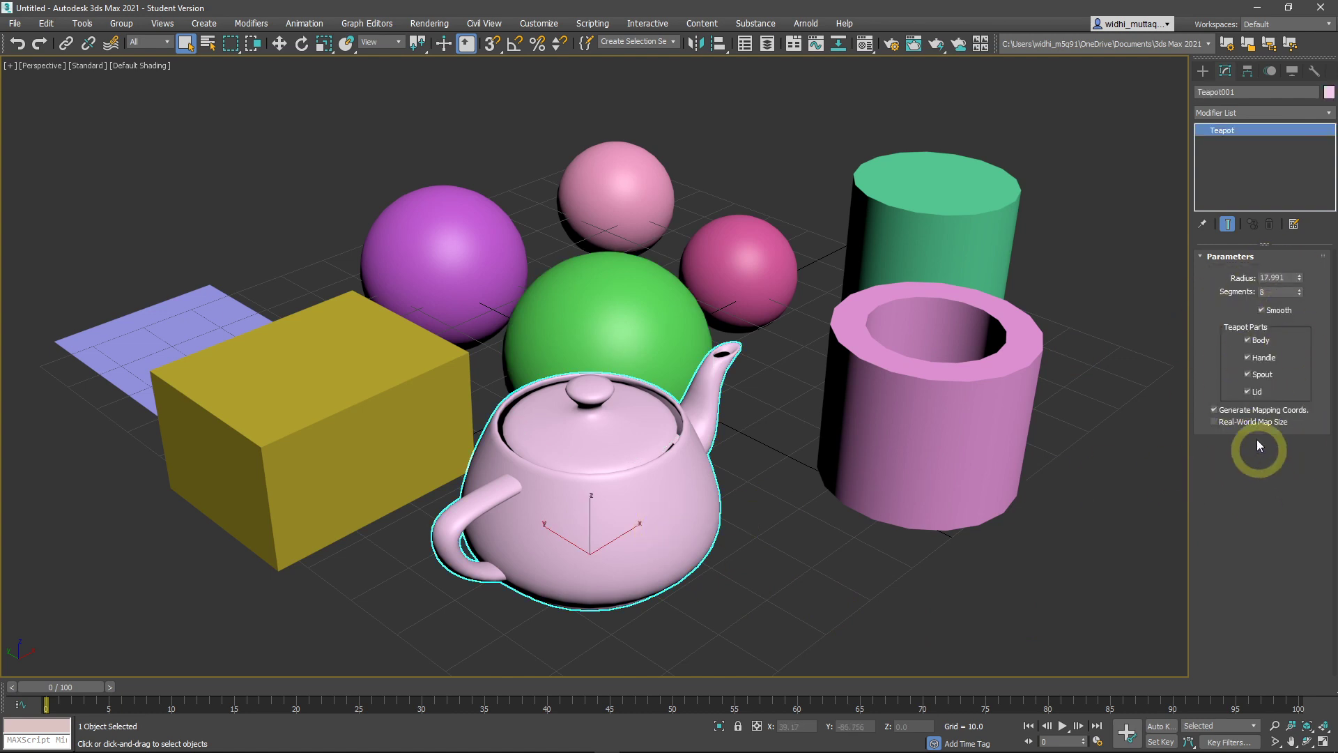
Toggle the teapot's Spout and Lid off and back on, then reduce Radius to 17.271.
click(1248, 375)
click(1249, 376)
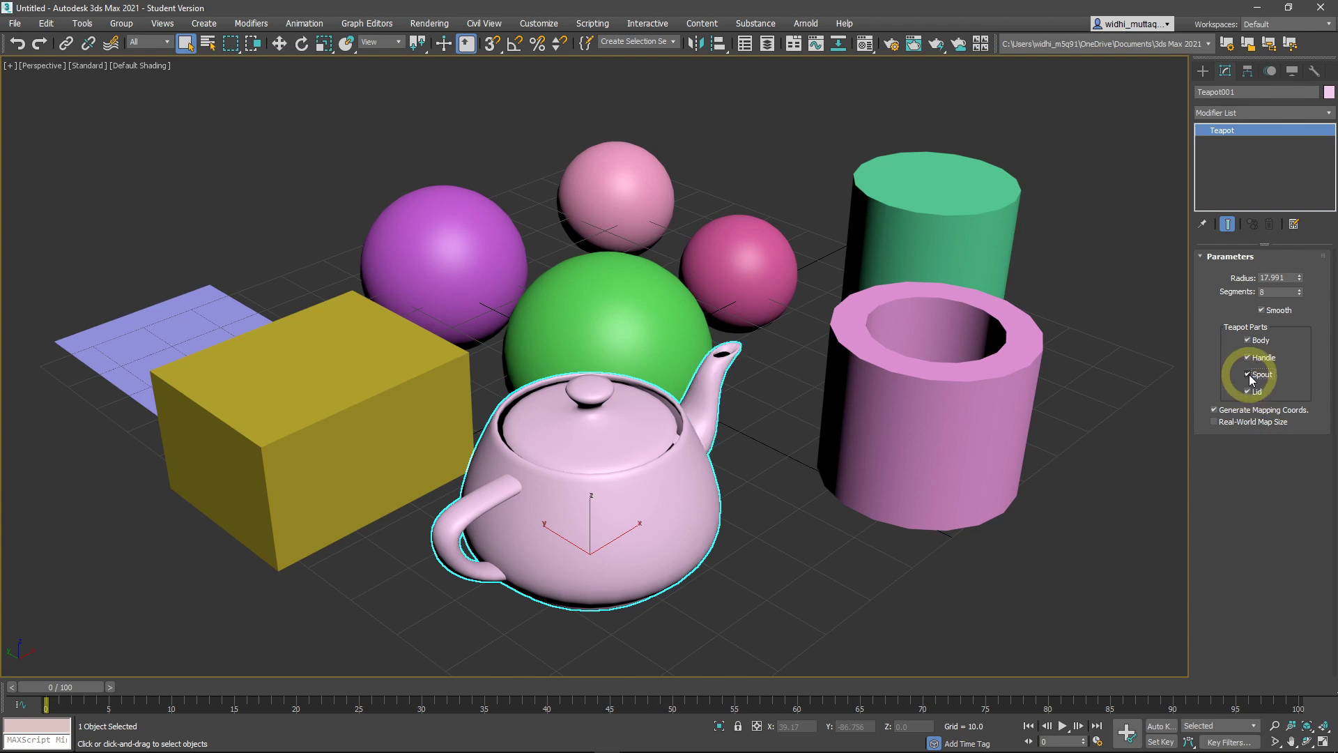
click(1250, 392)
click(1251, 394)
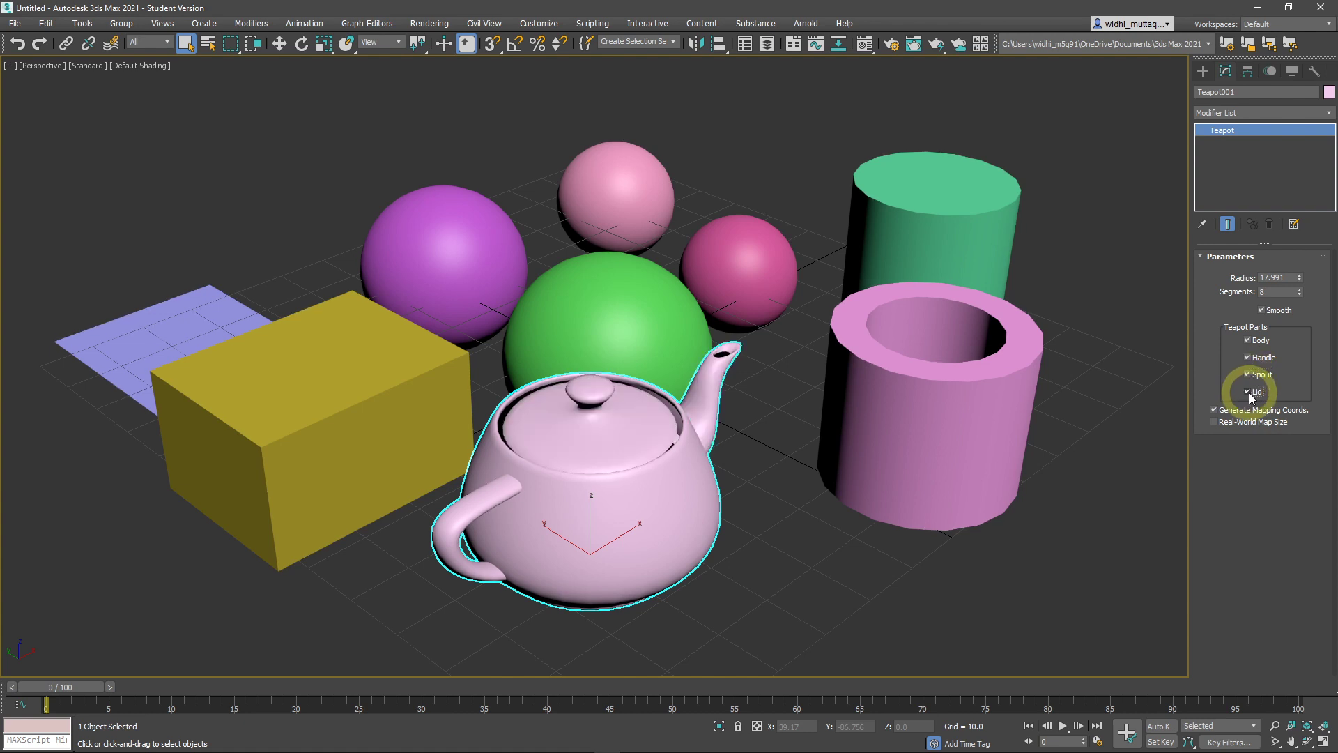
click(1300, 281)
drag(1300, 281, 1311, 286)
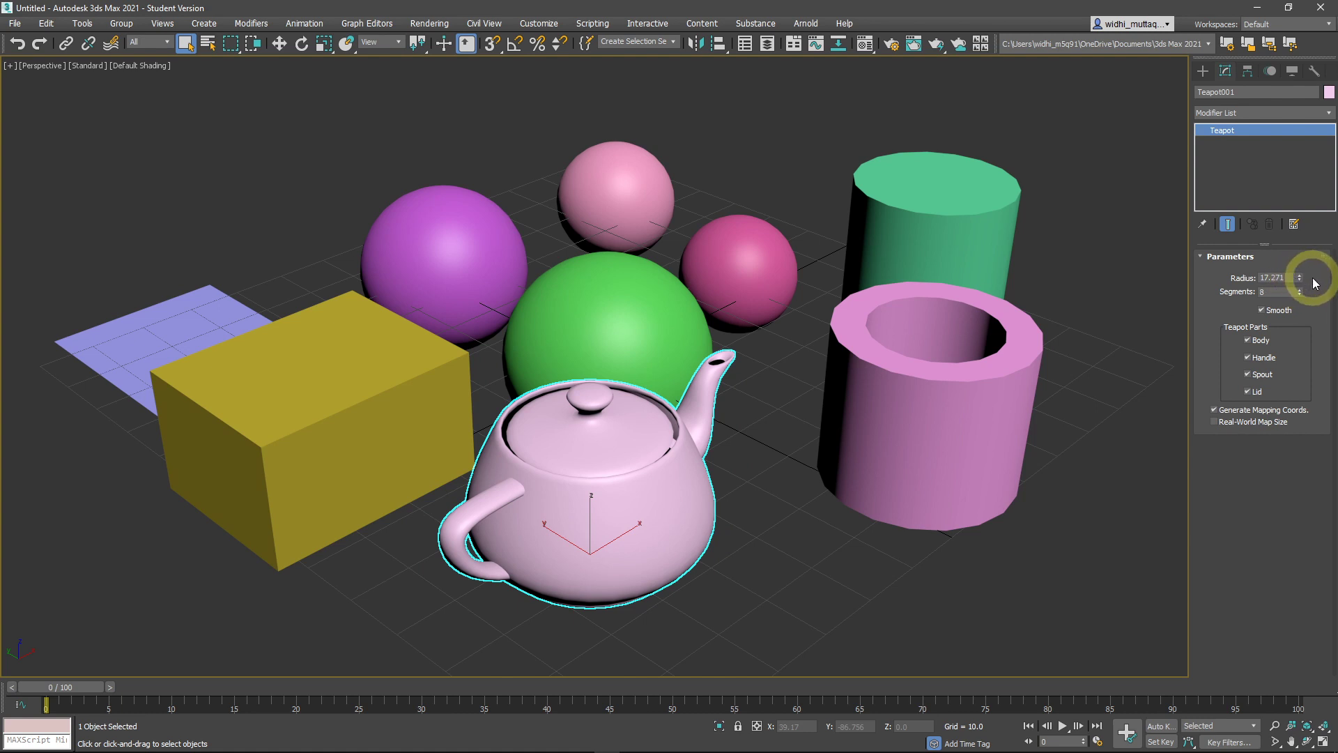
Drag the Radius spinner, then enter an exact teapot radius of 20.
mouse_move(1301, 282)
mouse_down()
mouse_move(1319, 290)
mouse_move(1297, 269)
mouse_move(1303, 299)
mouse_move(1305, 248)
mouse_move(1301, 306)
mouse_move(1301, 265)
mouse_move(1301, 298)
mouse_move(1301, 278)
mouse_up()
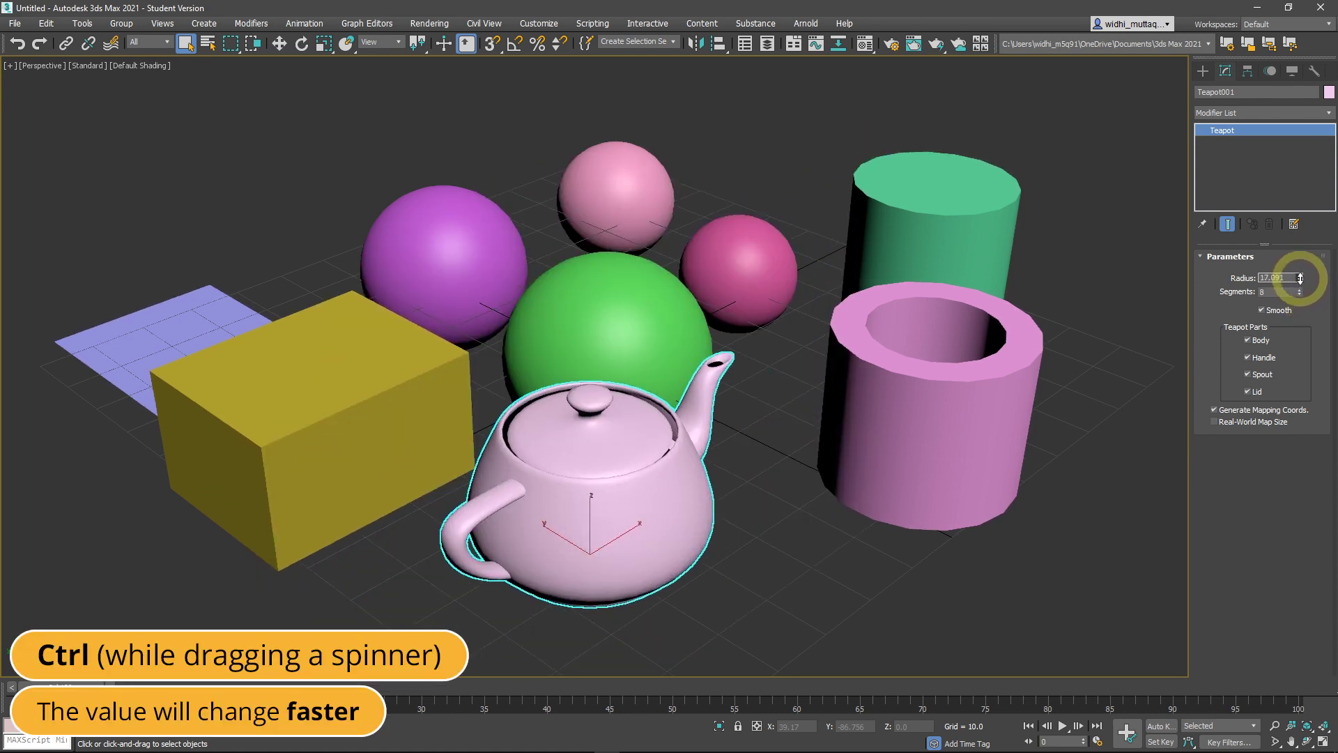
alt+drag(1300, 285, 1305, 320)
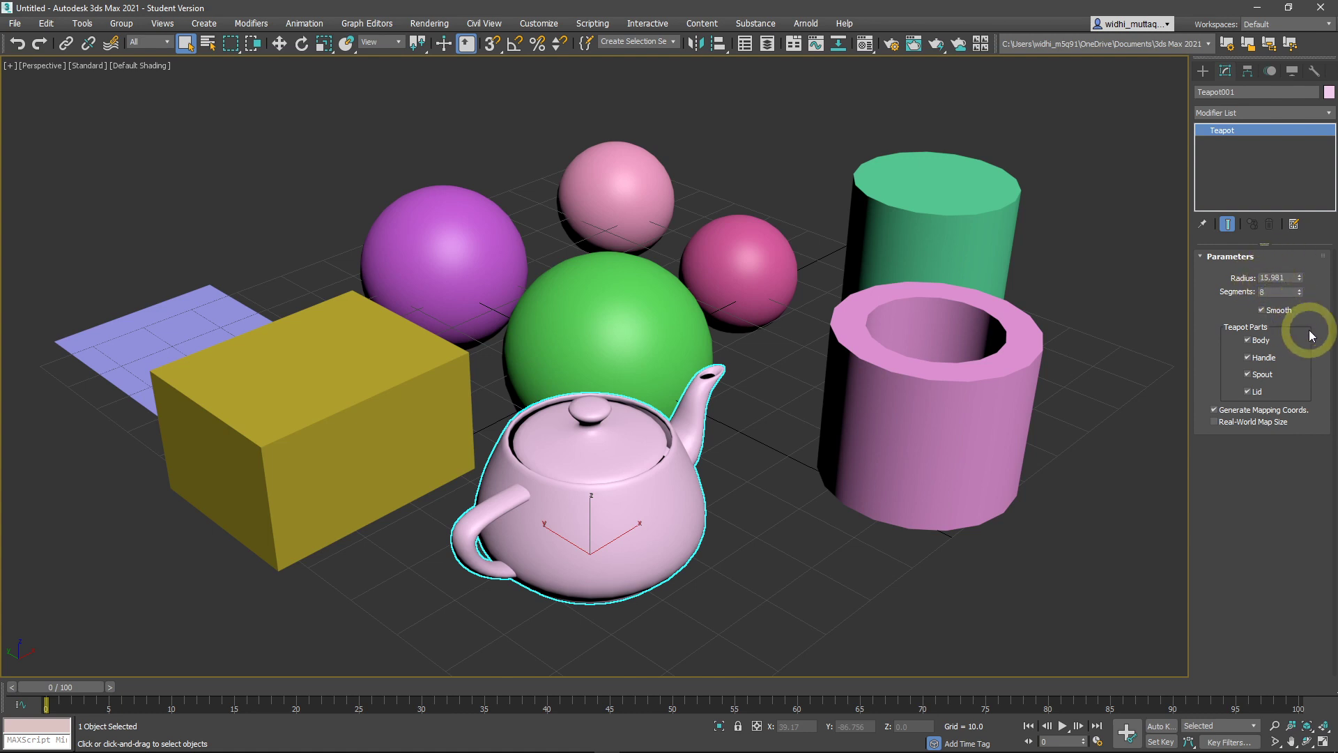
double_click(1271, 277)
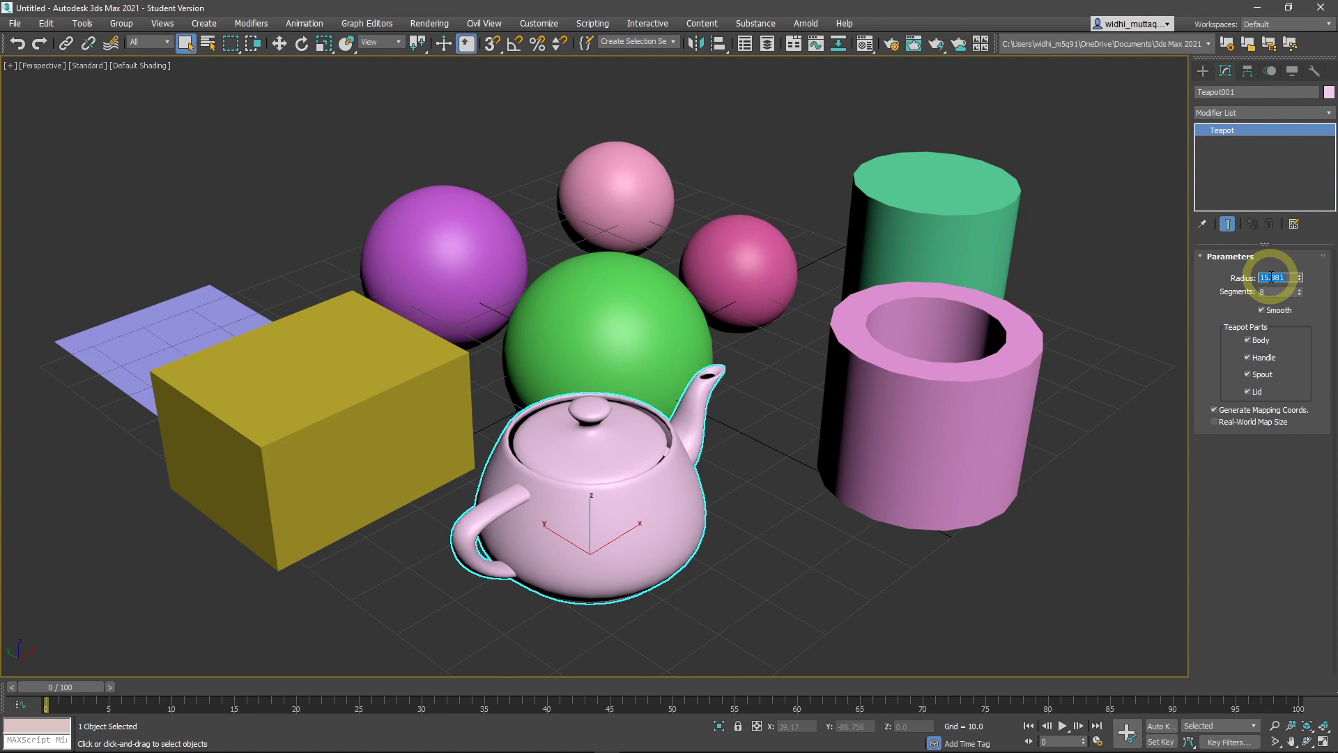
text(20)
key(Return)
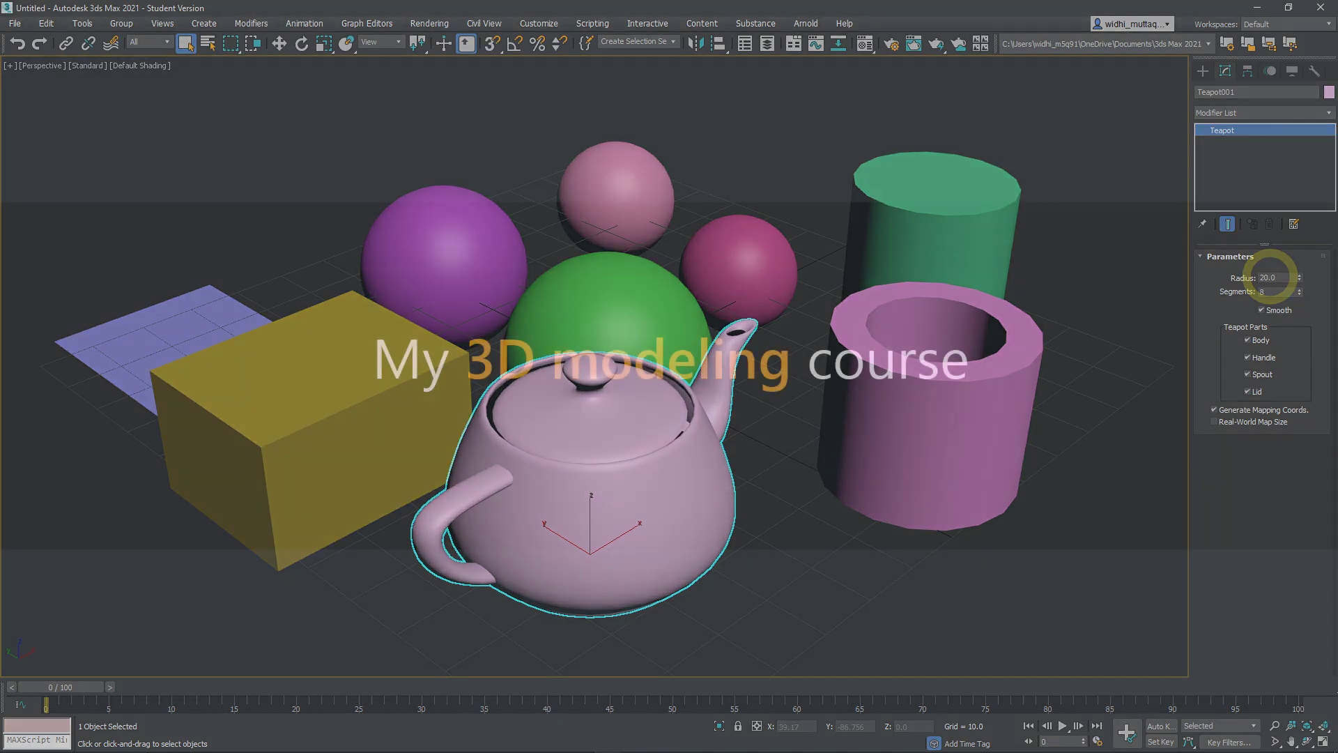